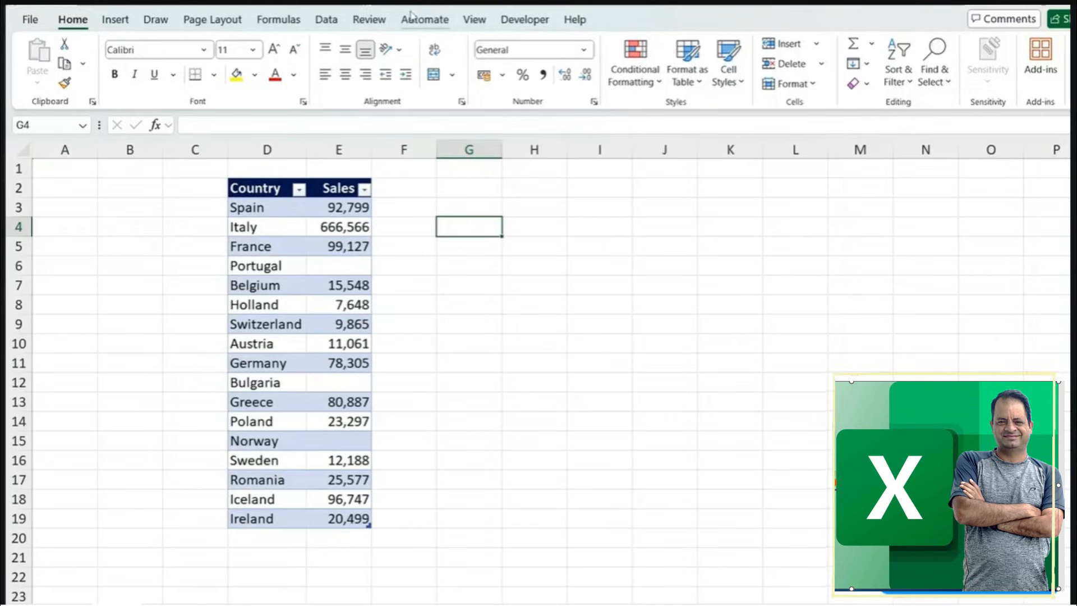
Step: Open the list of sample Office Scripts and look through the available scripts
{"action": "left_click", "coordinate": [424, 20]}
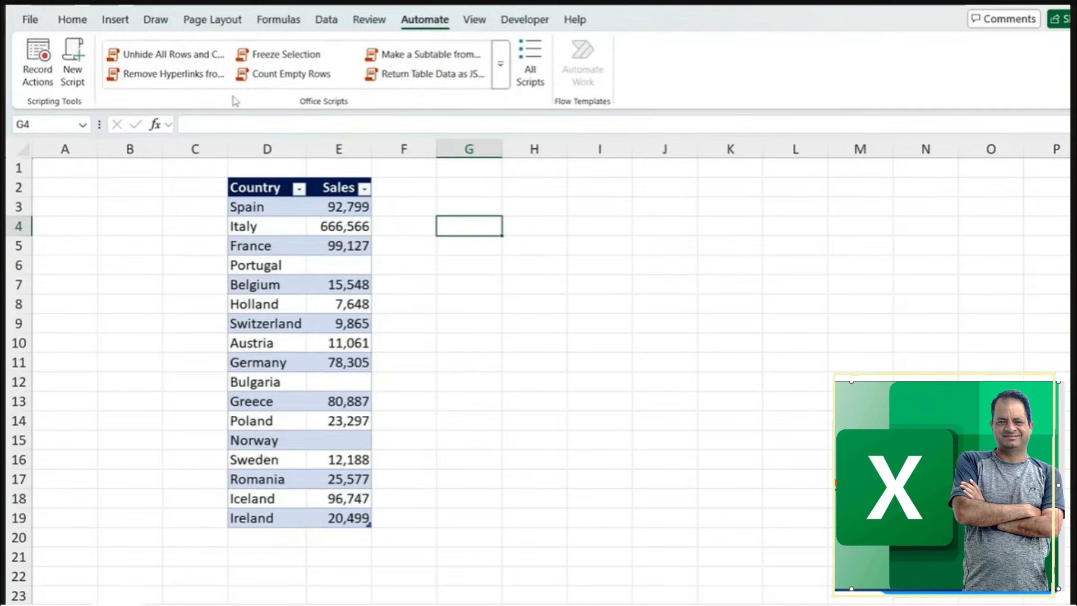
{"action": "left_click", "coordinate": [530, 70]}
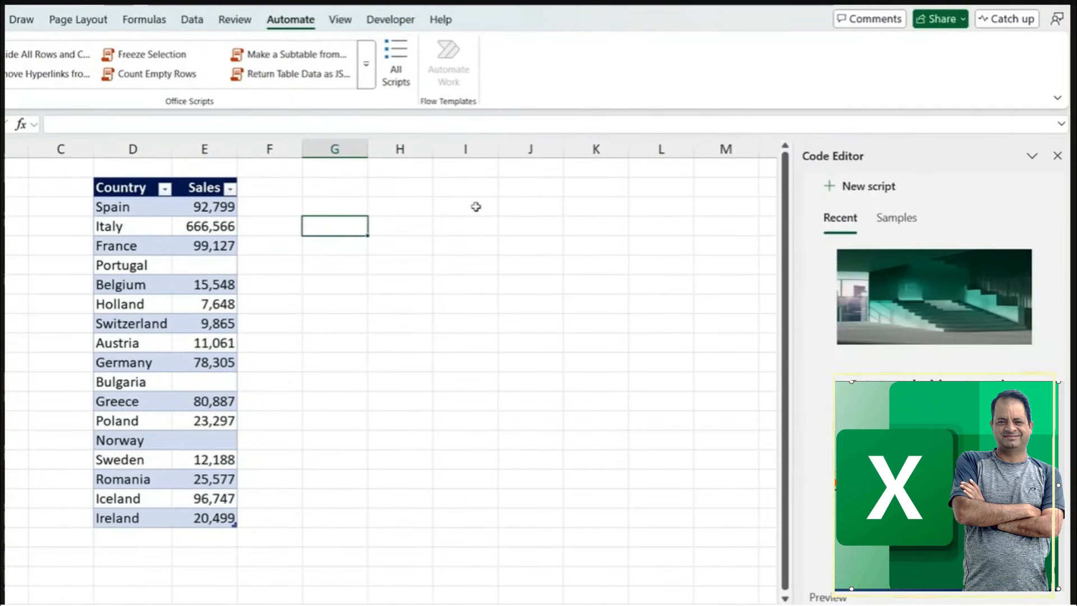
{"action": "left_click", "coordinate": [890, 222]}
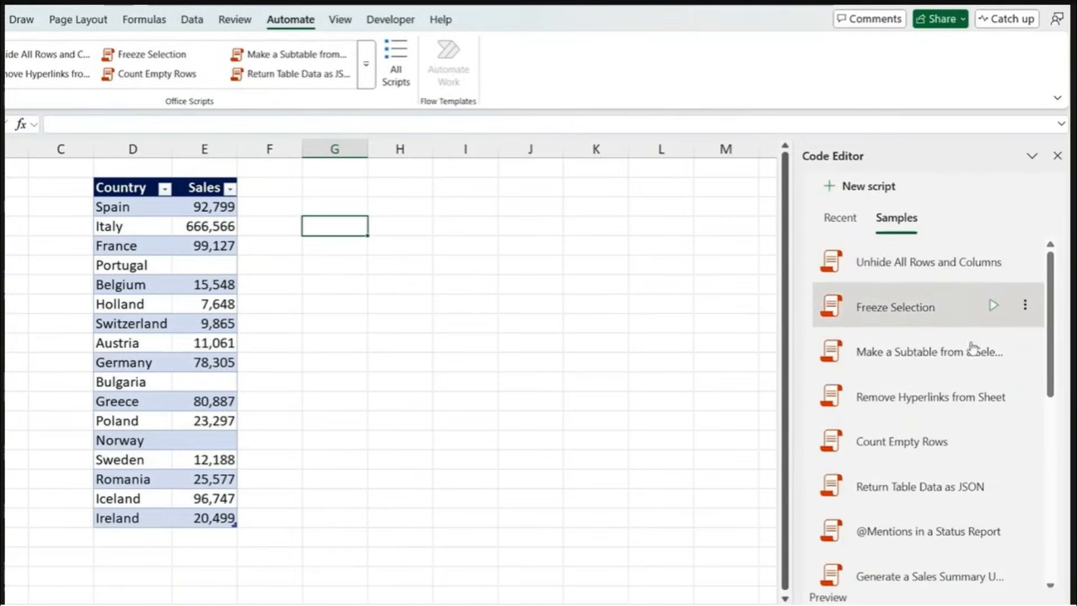
{"action": "scroll", "coordinate": [975, 380], "scroll_direction": "down", "scroll_amount": 3}
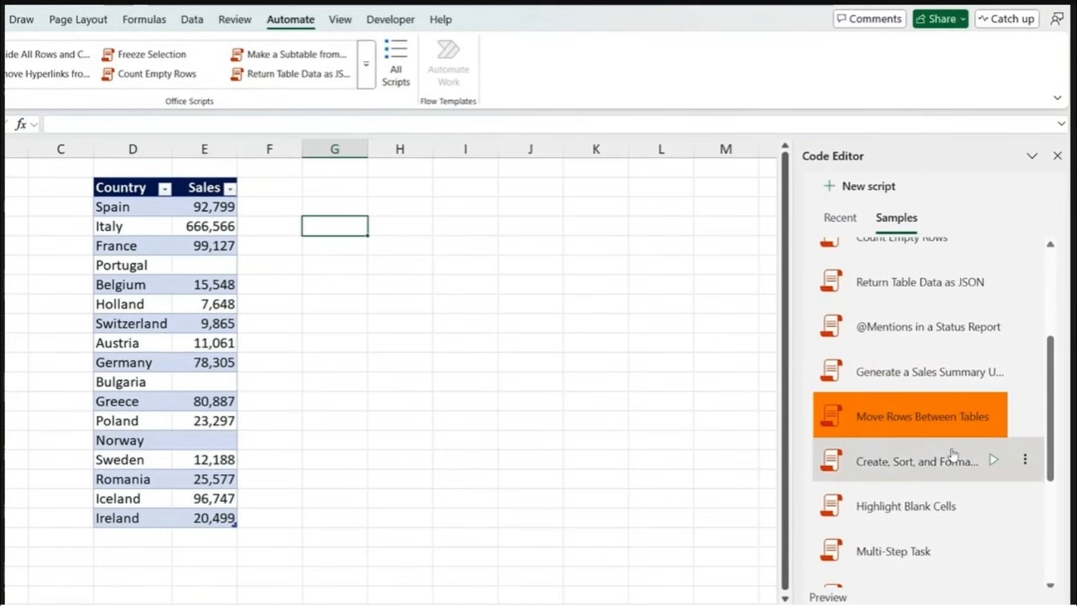
{"action": "scroll", "coordinate": [943, 503], "scroll_direction": "down", "scroll_amount": 1}
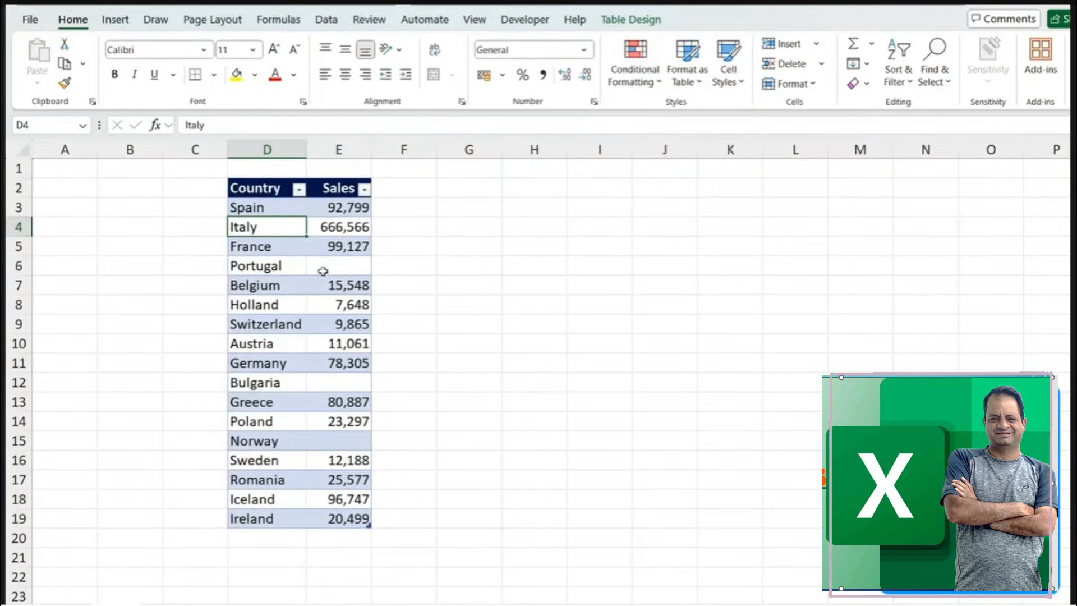
Step: Run the Highlight Blank Cells sample script on all data rows of the Country and Sales table
{"action": "left_click", "coordinate": [323, 271]}
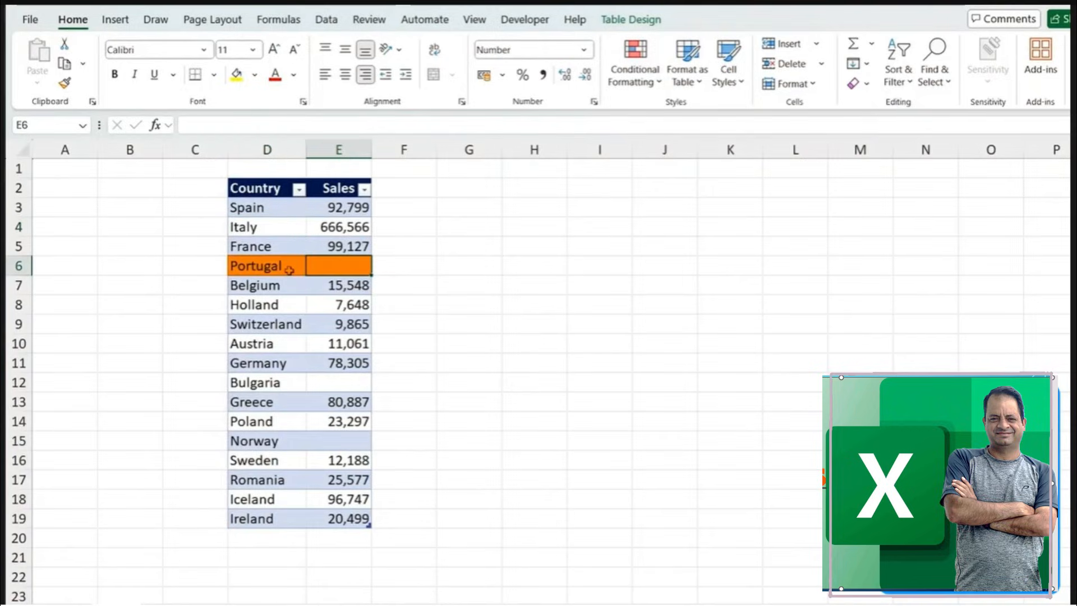
{"action": "left_click", "coordinate": [421, 19]}
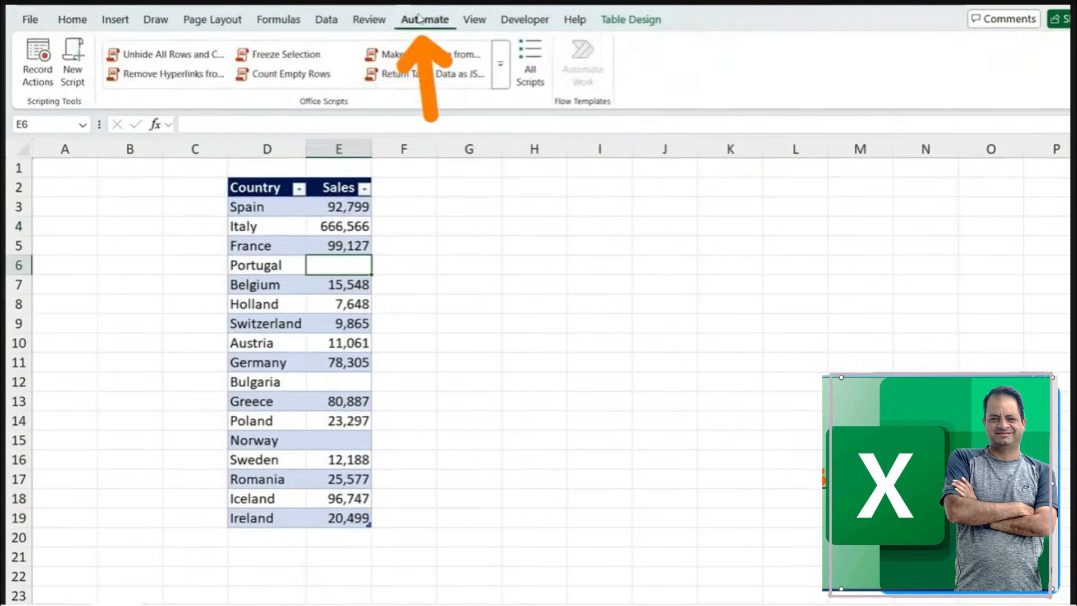
{"action": "left_click", "coordinate": [544, 59]}
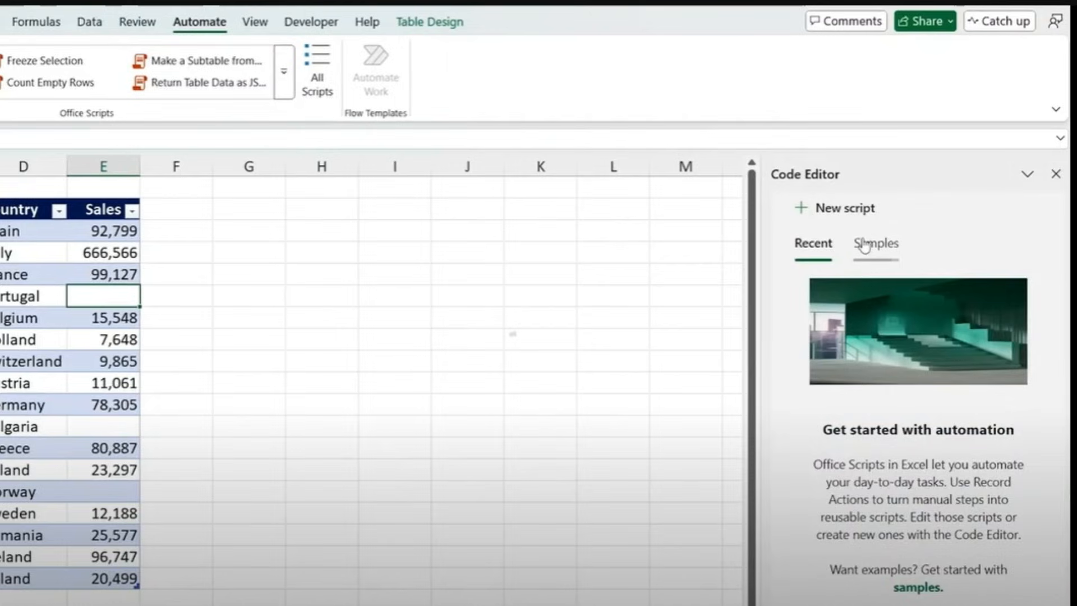
{"action": "left_click", "coordinate": [864, 245]}
{"action": "scroll", "coordinate": [943, 520], "scroll_direction": "down", "scroll_amount": 5}
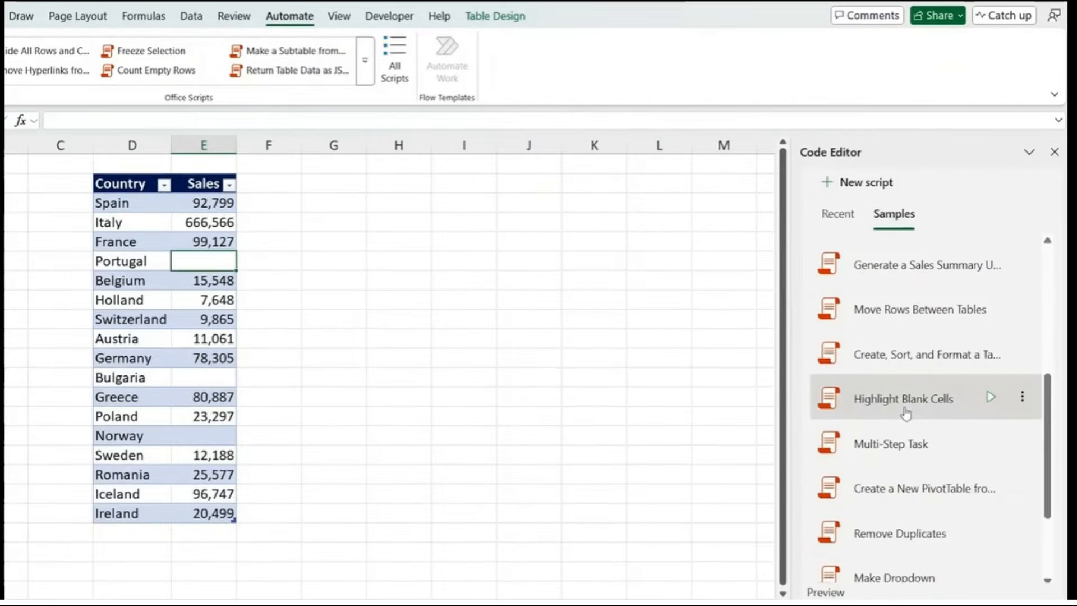
{"action": "left_click", "coordinate": [118, 278]}
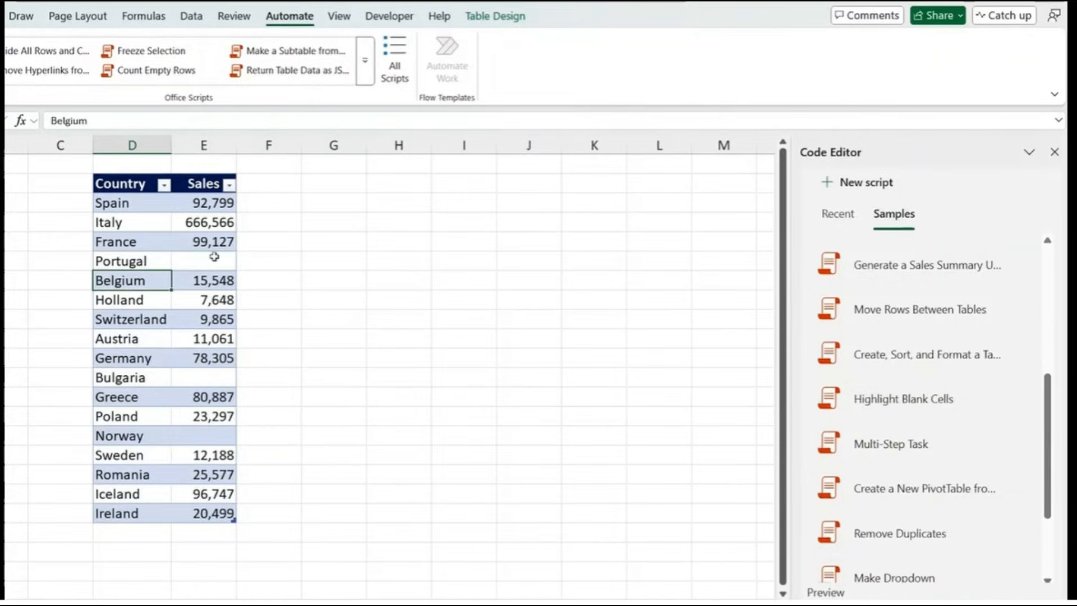
{"action": "key", "text": "ctrl+a"}
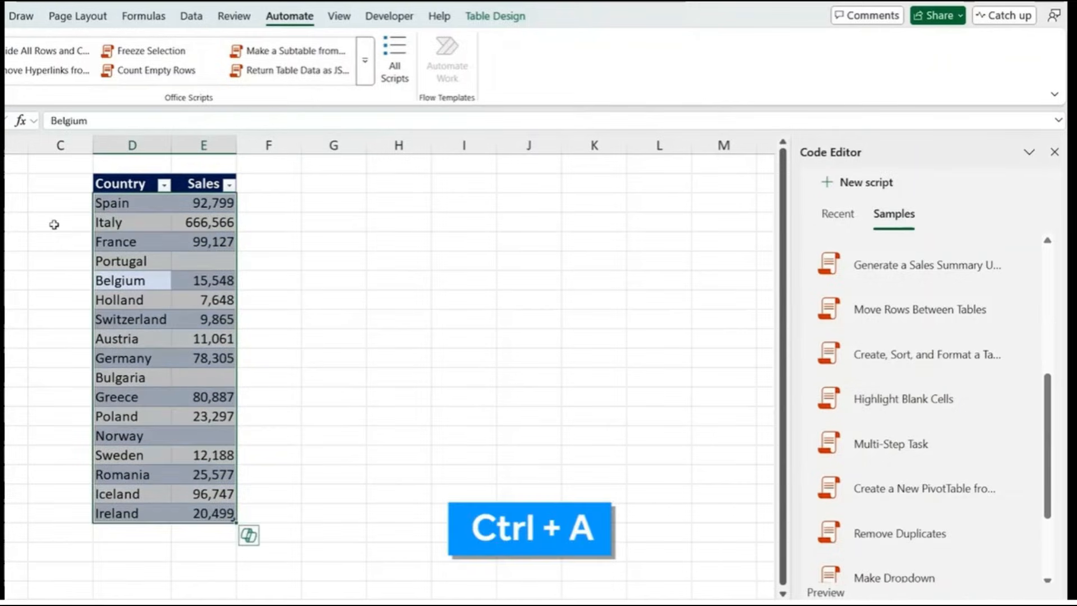
{"action": "mouse_move", "coordinate": [986, 404]}
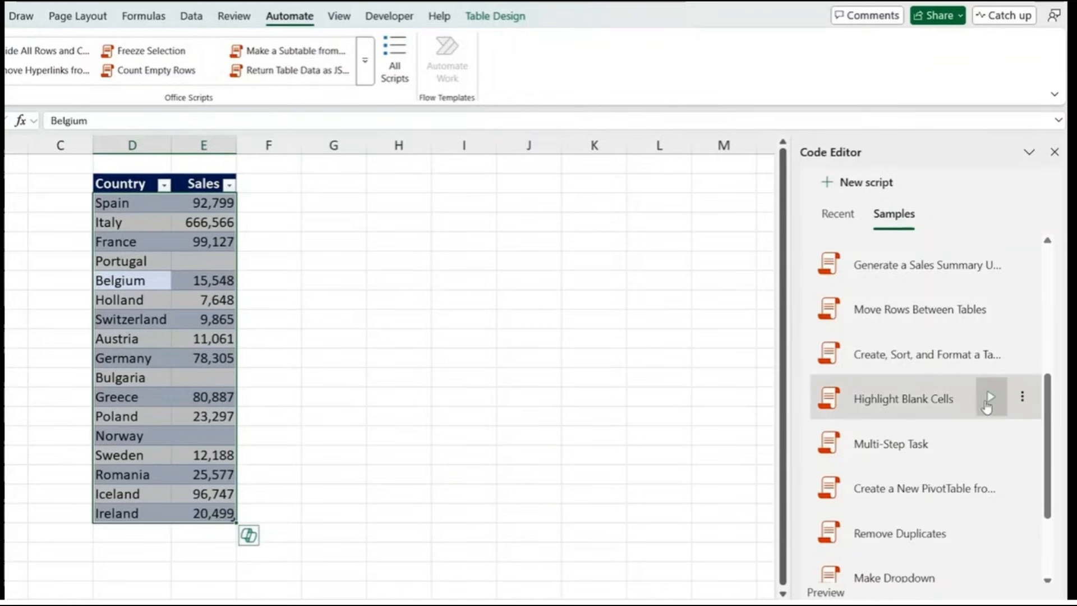
{"action": "left_click", "coordinate": [991, 399]}
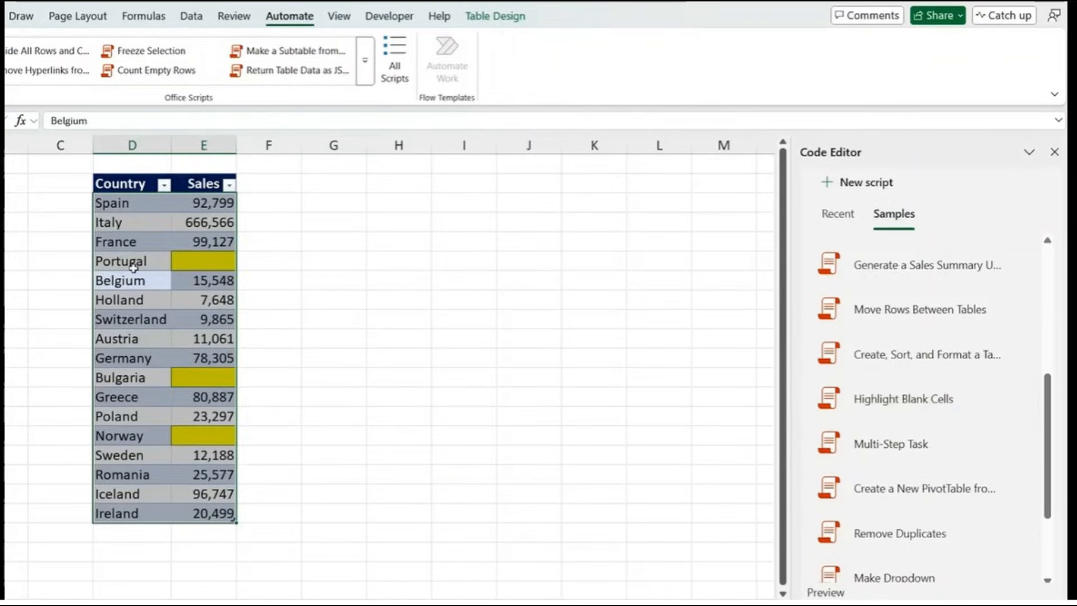
Step: Enter 2 as Portugal's sales and clear Belgium's sales value to test the blank-cell highlighting
{"action": "left_click", "coordinate": [195, 265]}
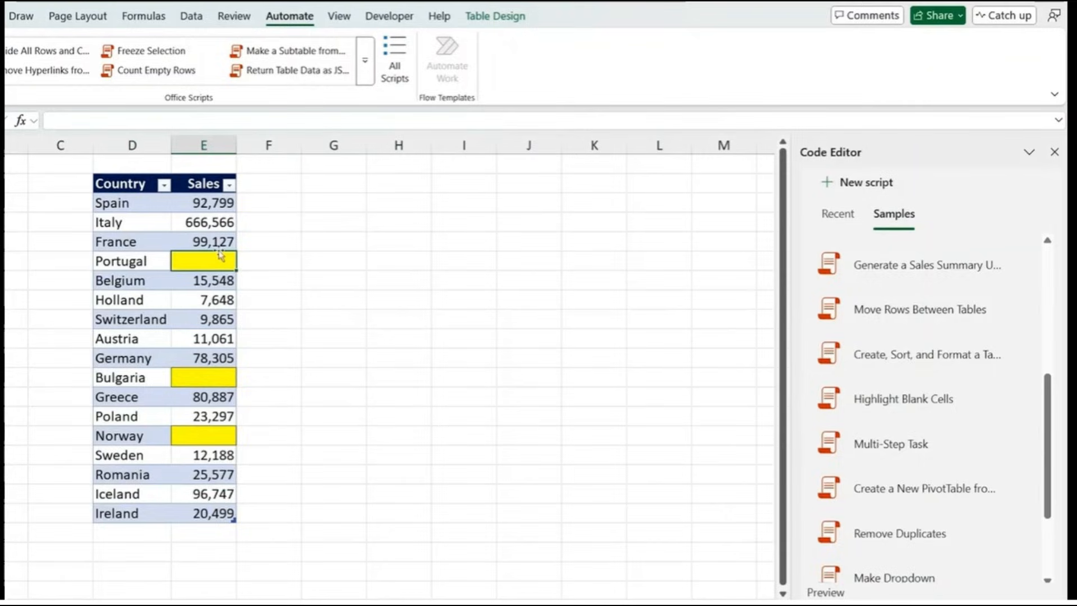
{"action": "type", "text": "2"}
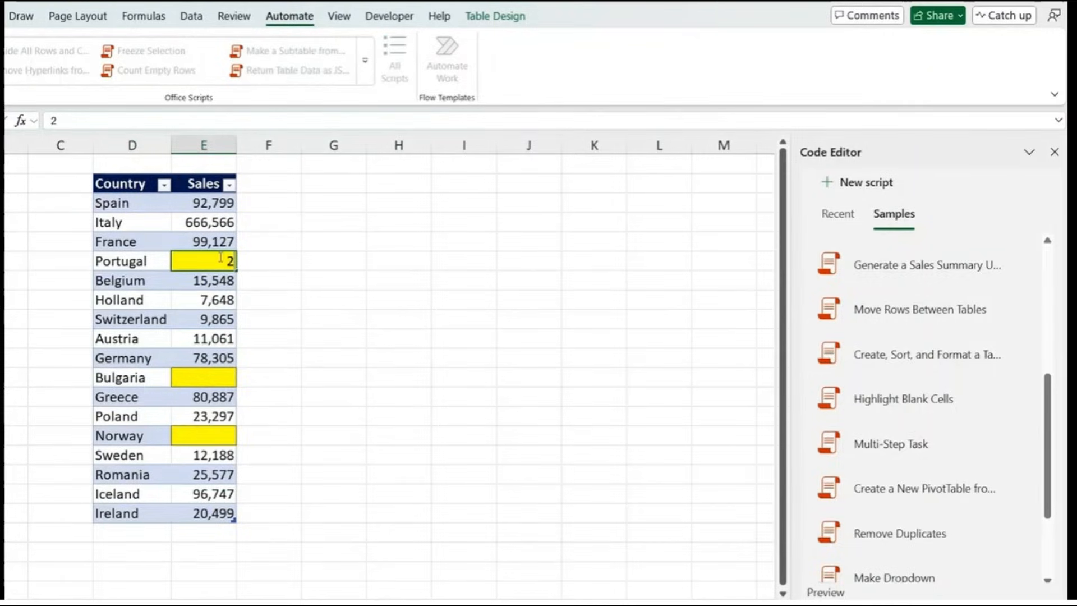
{"action": "key", "text": "Return"}
{"action": "key", "text": "Up"}
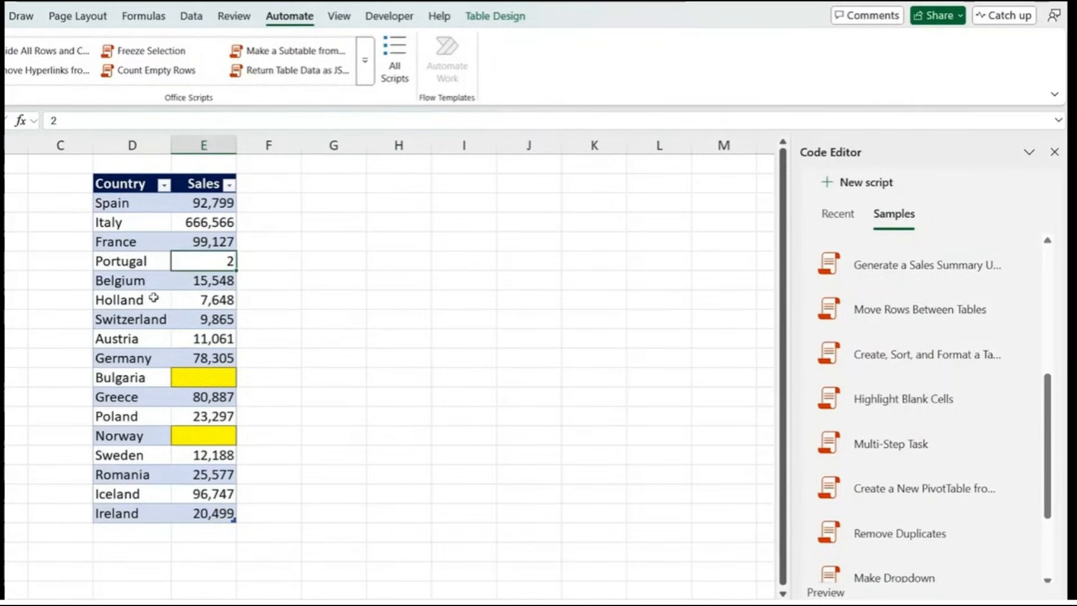
{"action": "key", "text": "Down"}
{"action": "key", "text": "Delete"}
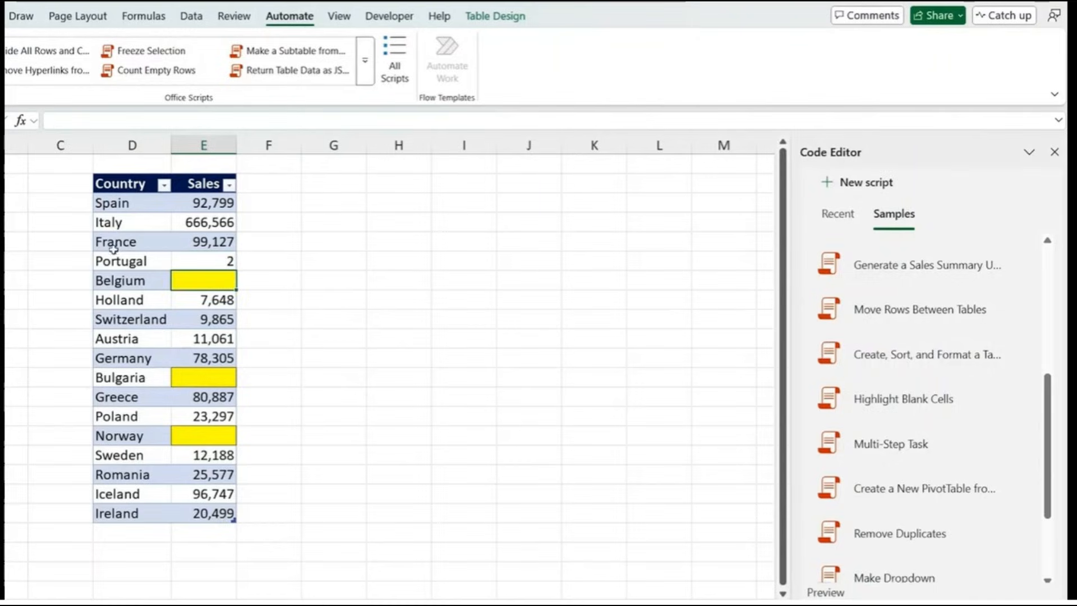
{"action": "left_click", "coordinate": [140, 279]}
{"action": "left_click", "coordinate": [196, 292]}
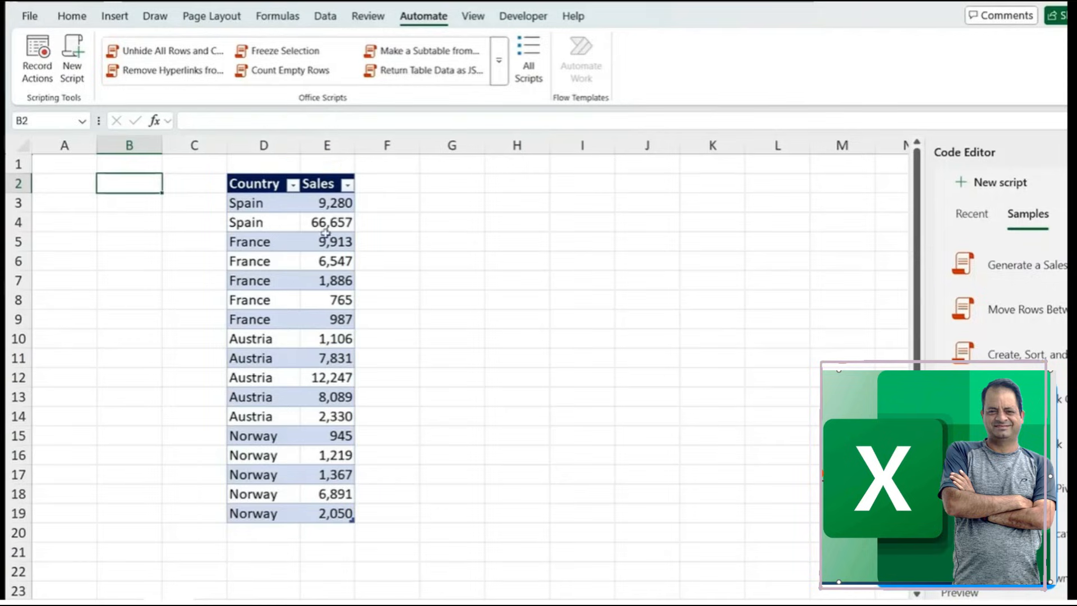
Step: Run the Create a New PivotTable sample script on the table with repeated Spain, France, Austria and Norway rows
{"action": "left_click", "coordinate": [240, 218]}
{"action": "left_click", "coordinate": [250, 203]}
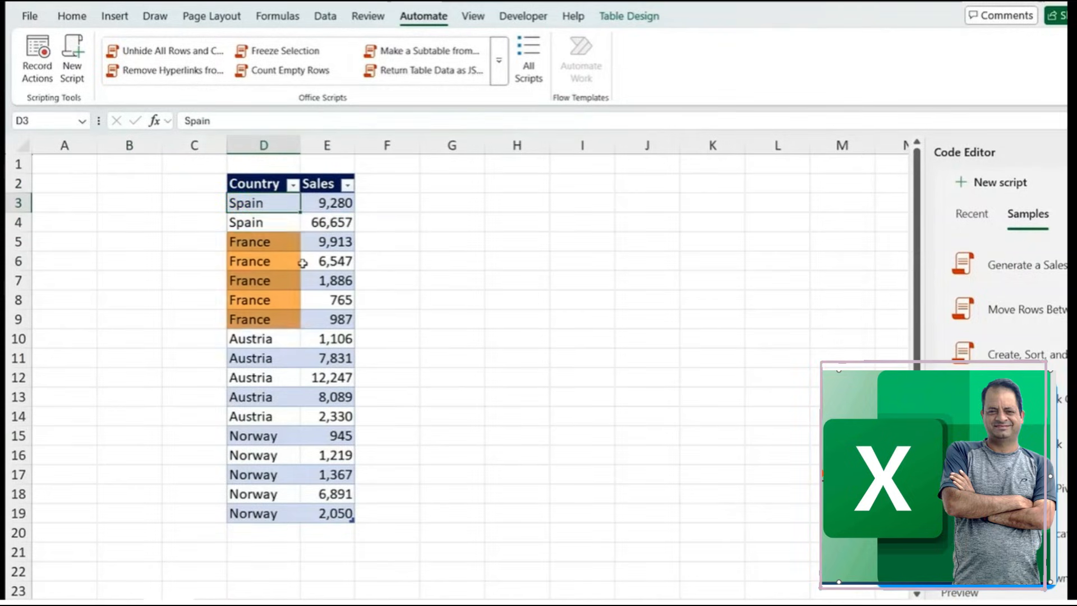
{"action": "key", "text": "ctrl+a"}
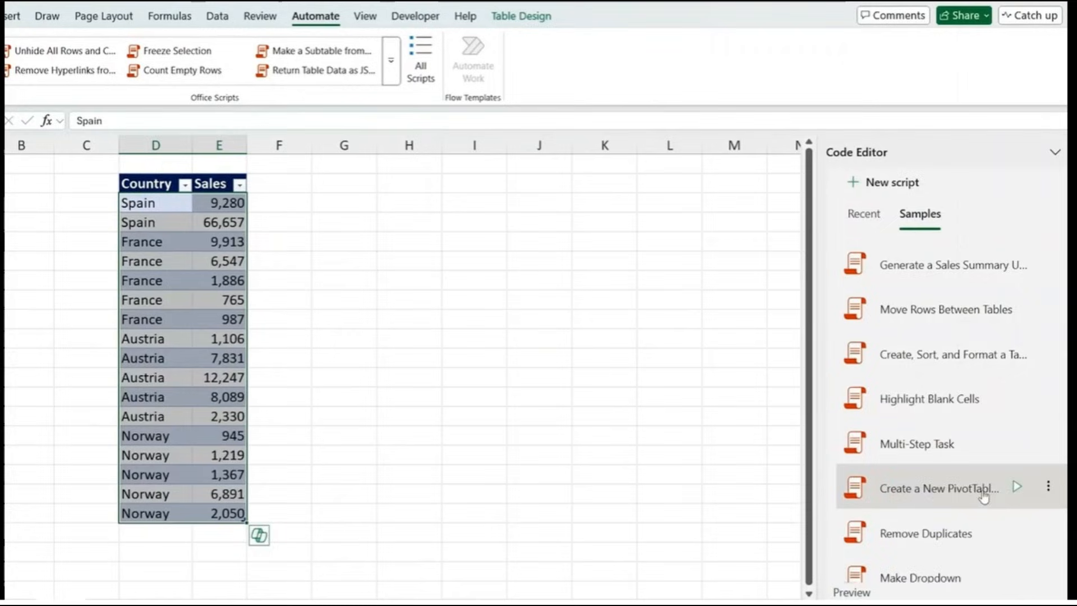
{"action": "left_click", "coordinate": [1017, 487]}
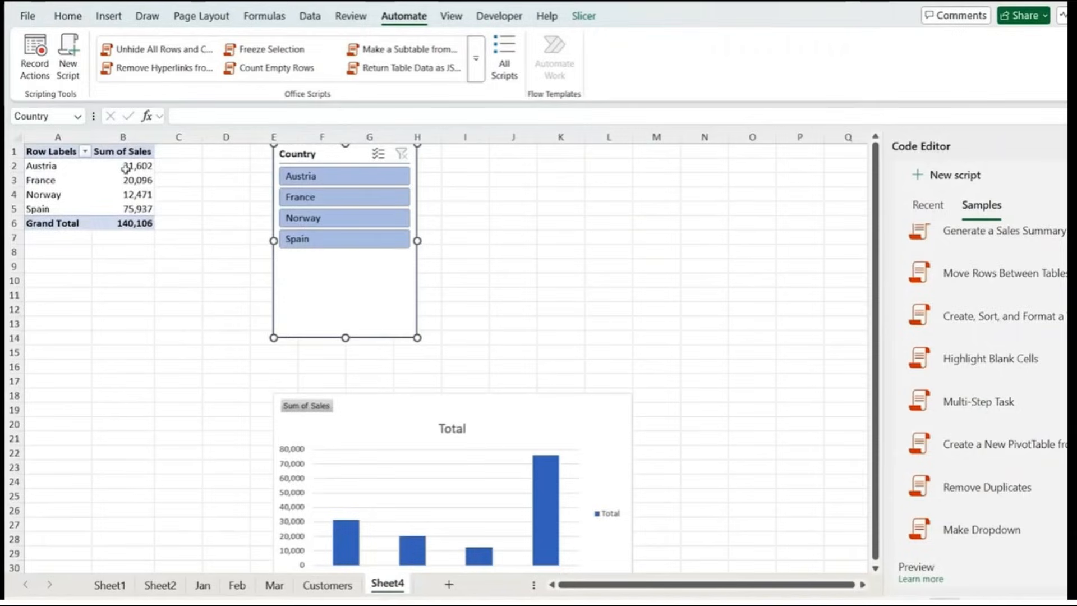
Step: Inspect the PivotTable and chart, filter them to Spain with the Country slicer, and clear the filter
{"action": "left_click", "coordinate": [126, 167]}
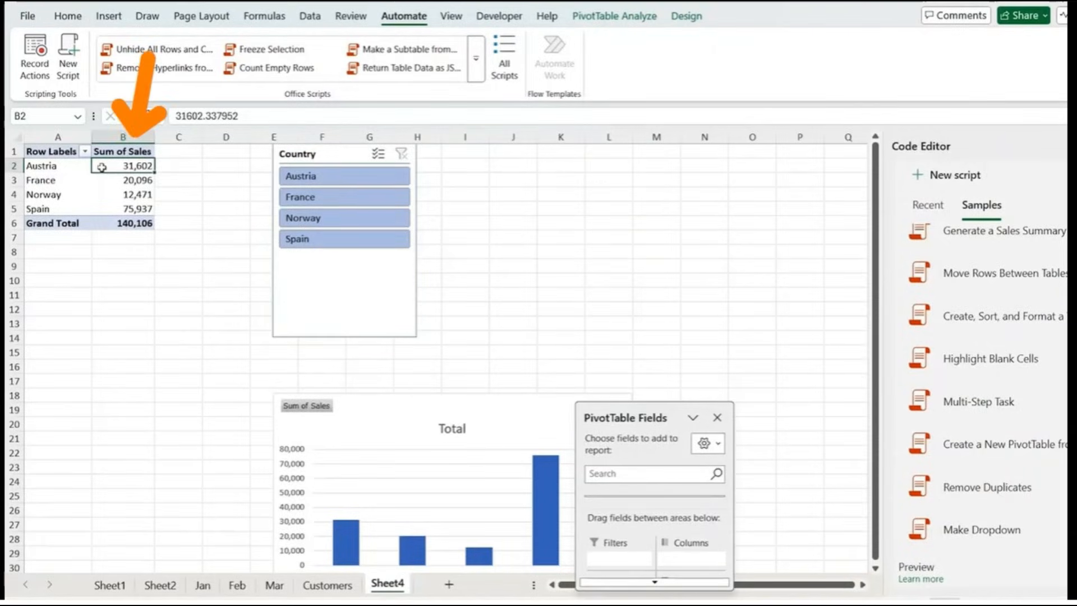
{"action": "left_click", "coordinate": [373, 411]}
{"action": "left_click", "coordinate": [346, 276]}
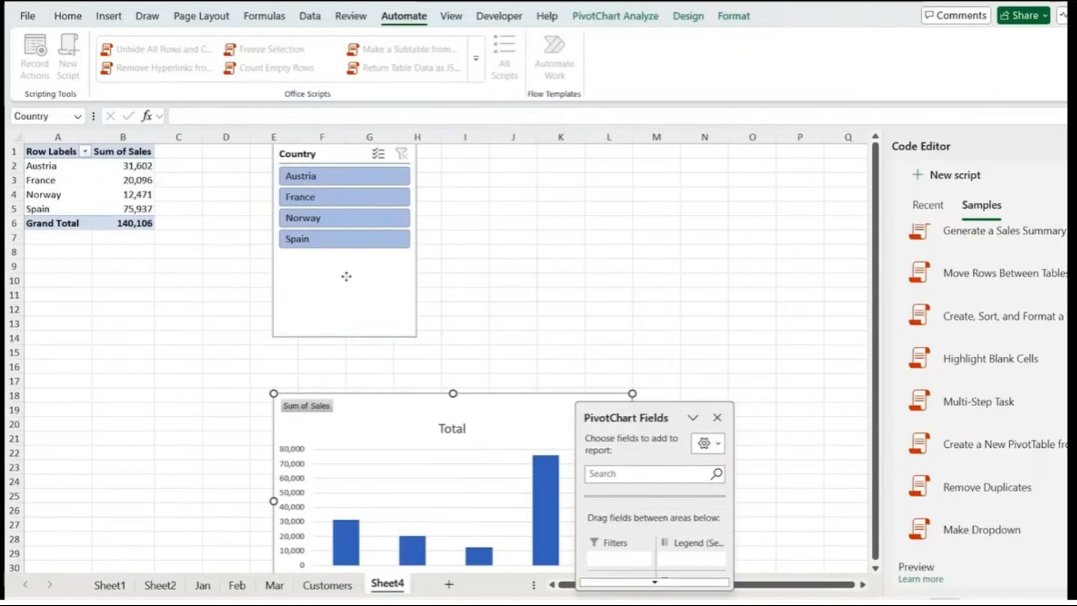
{"action": "left_click", "coordinate": [306, 242]}
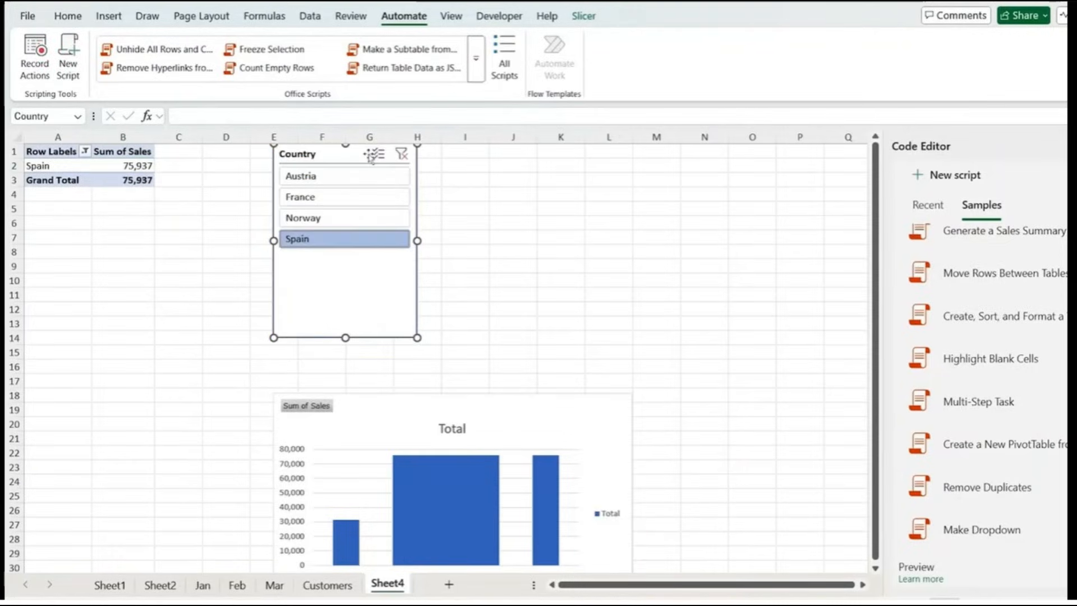
{"action": "left_click", "coordinate": [400, 155]}
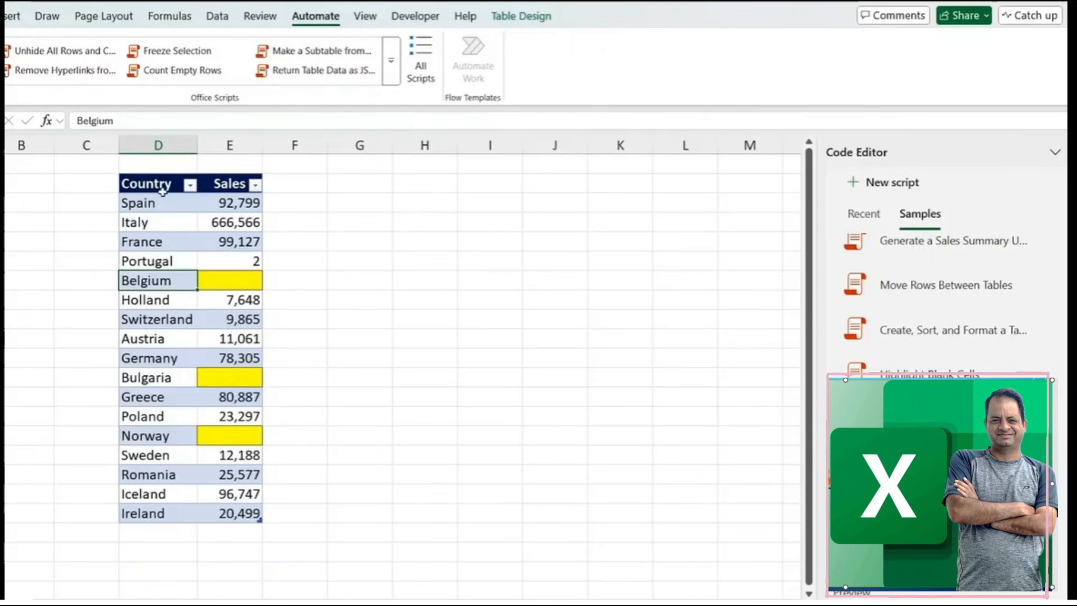
Step: Run the Make Dropdown sample script on the Country column entries from Spain to Ireland
{"action": "left_click", "coordinate": [159, 184]}
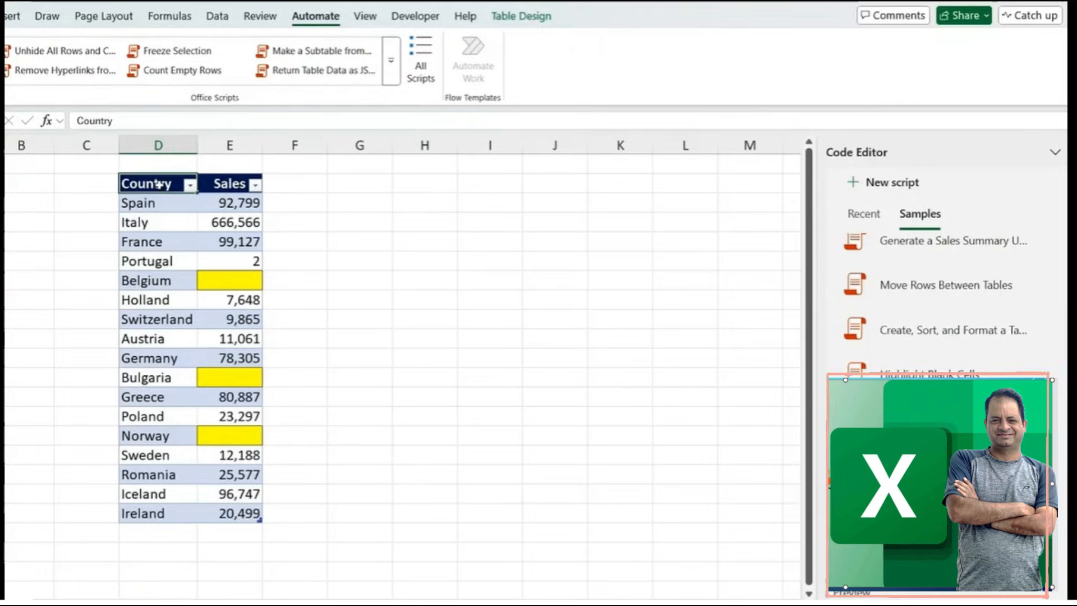
{"action": "left_click_drag", "start_coordinate": [160, 184], "coordinate": [158, 301]}
{"action": "key", "text": "Down"}
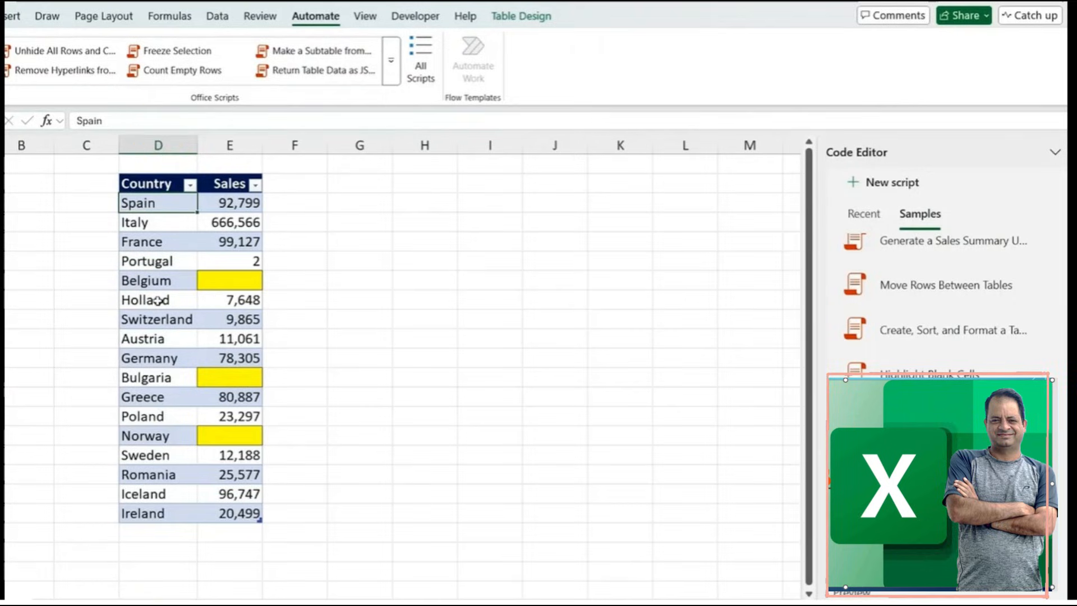
{"action": "key", "text": "ctrl+shift+Down"}
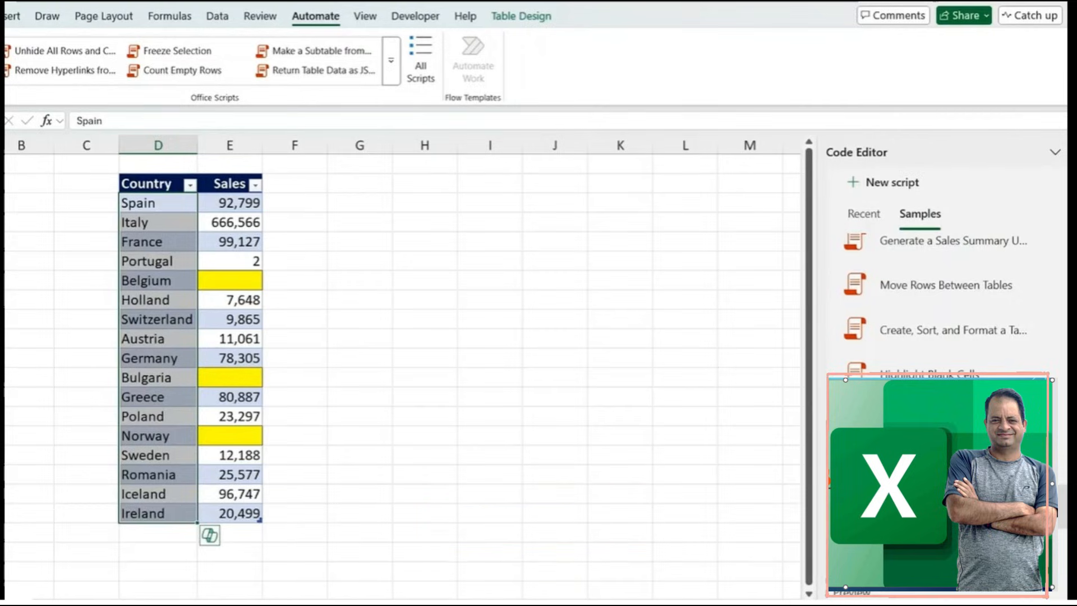
{"action": "scroll", "coordinate": [938, 498], "scroll_direction": "down", "scroll_amount": 2}
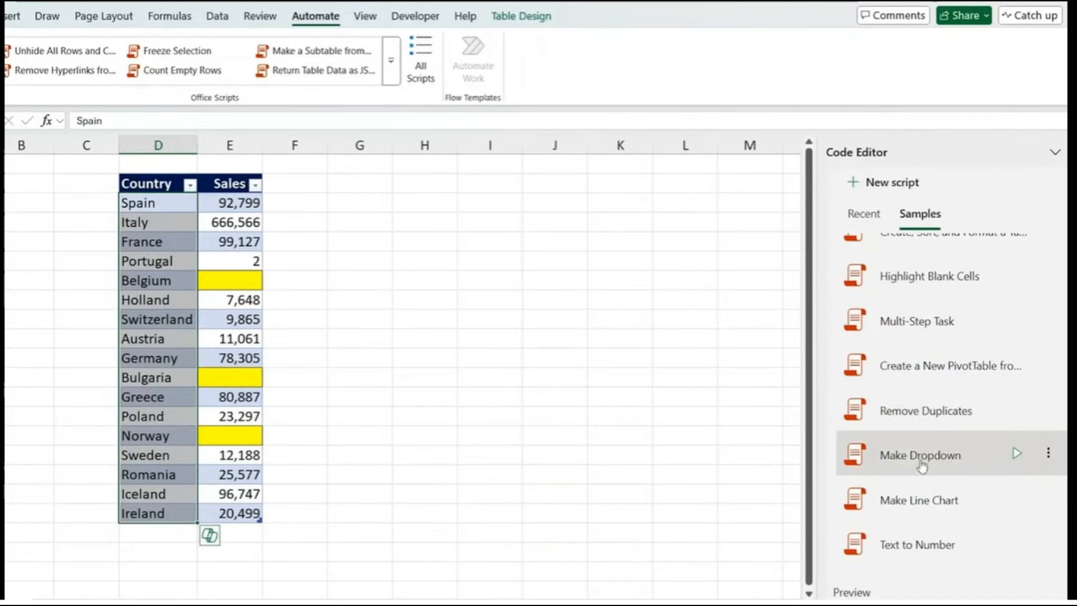
{"action": "left_click", "coordinate": [889, 459]}
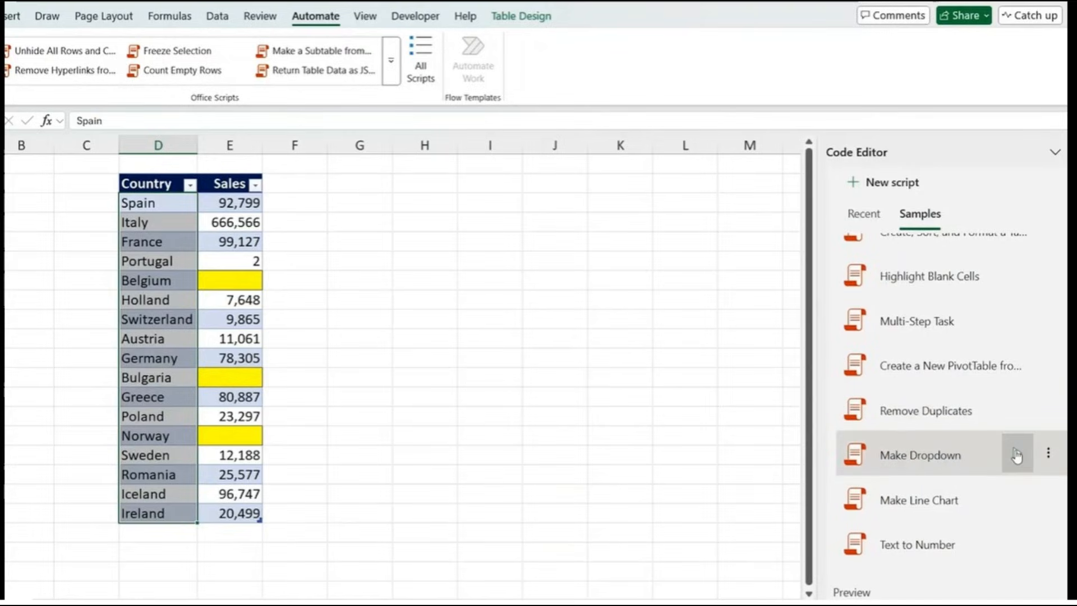
{"action": "left_click", "coordinate": [1017, 455]}
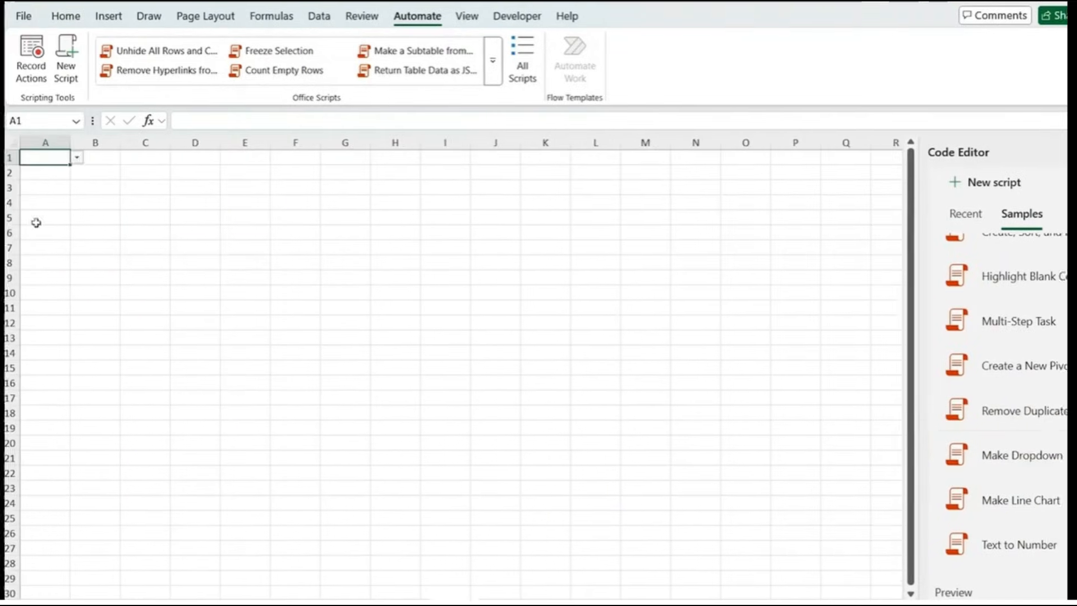
Step: Open the dropdown list in cell A1 and look through its country entries
{"action": "left_click", "coordinate": [83, 158]}
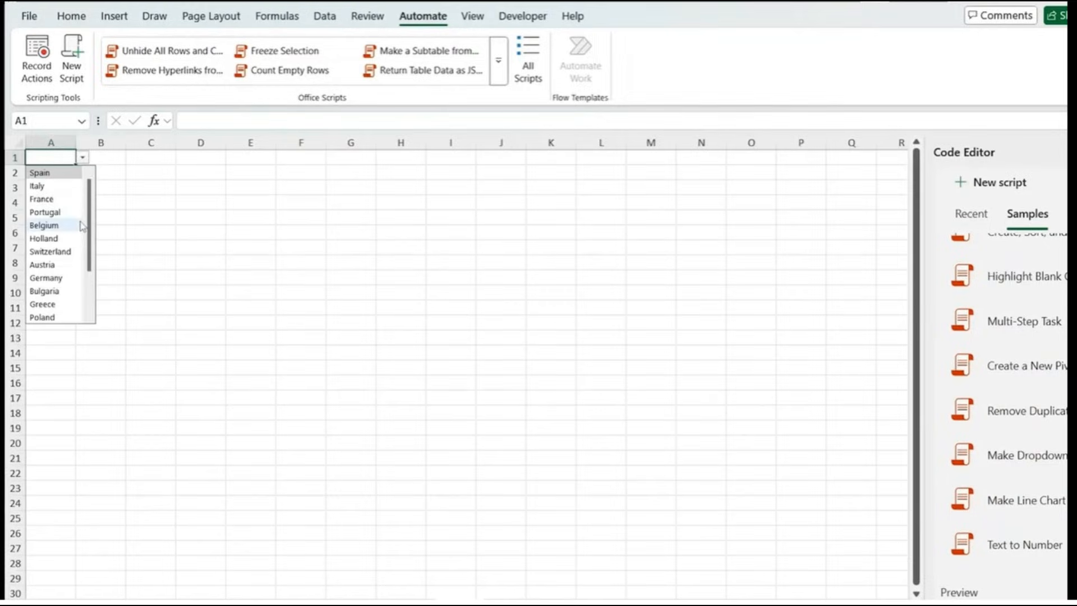
{"action": "scroll", "coordinate": [76, 230], "scroll_direction": "down", "scroll_amount": 1}
{"action": "scroll", "coordinate": [55, 230], "scroll_direction": "up", "scroll_amount": 1}
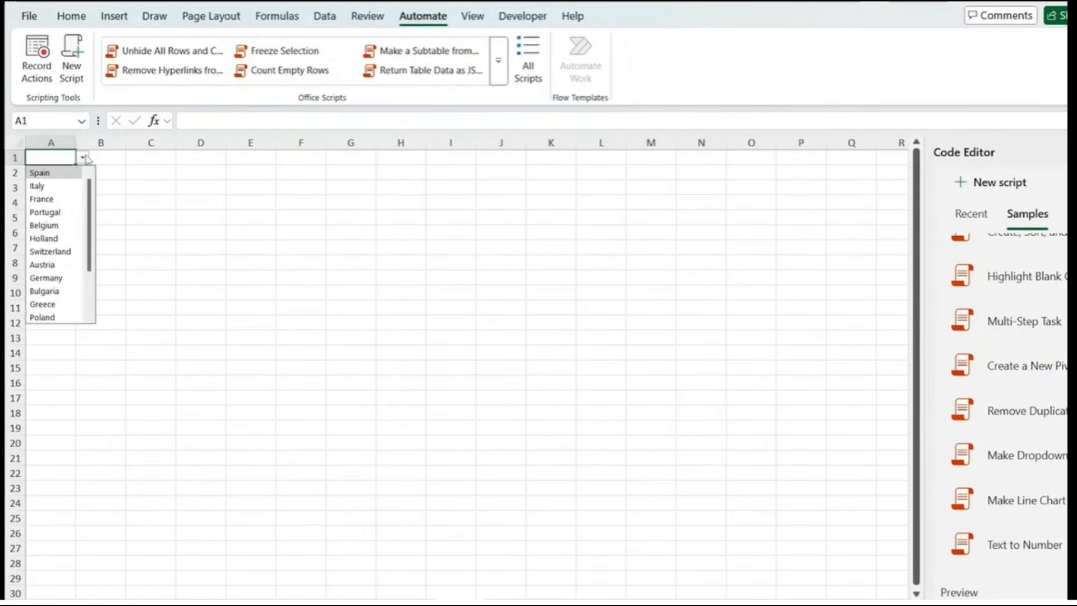
{"action": "scroll", "coordinate": [76, 230], "scroll_direction": "down", "scroll_amount": 1}
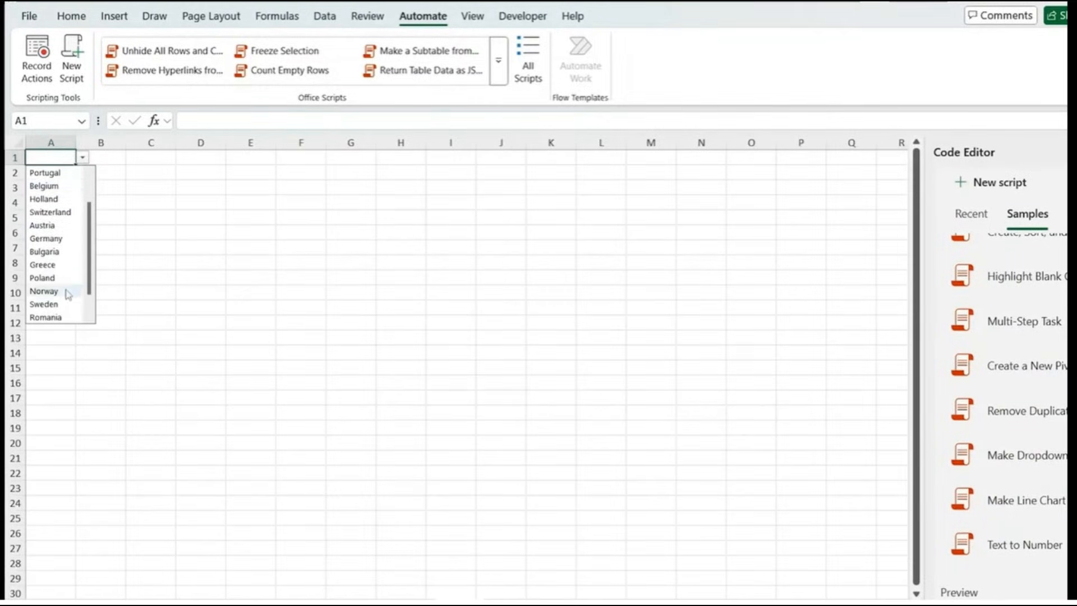
{"action": "left_click", "coordinate": [56, 226]}
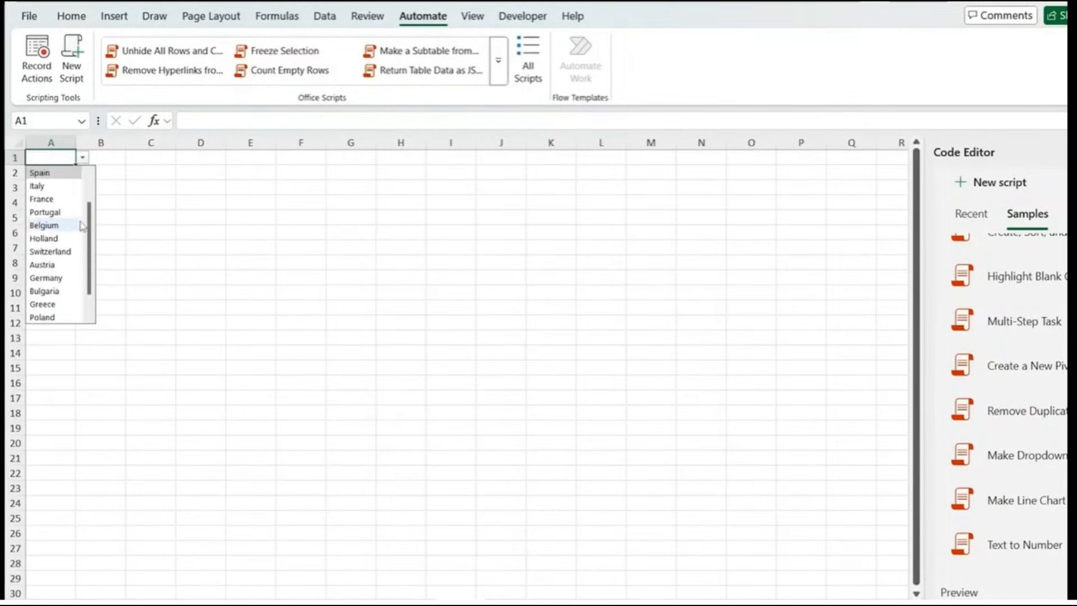
Step: Browse further down the country list in cell A1 and pick one of its entries
{"action": "scroll", "coordinate": [83, 226], "scroll_direction": "down", "scroll_amount": 1}
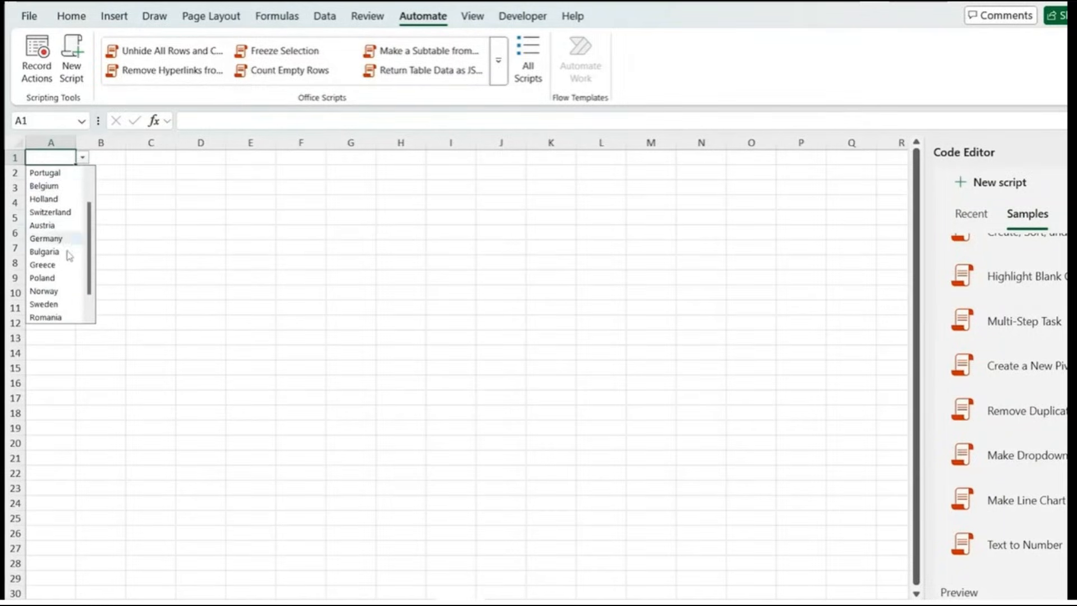
{"action": "left_click", "coordinate": [55, 227]}
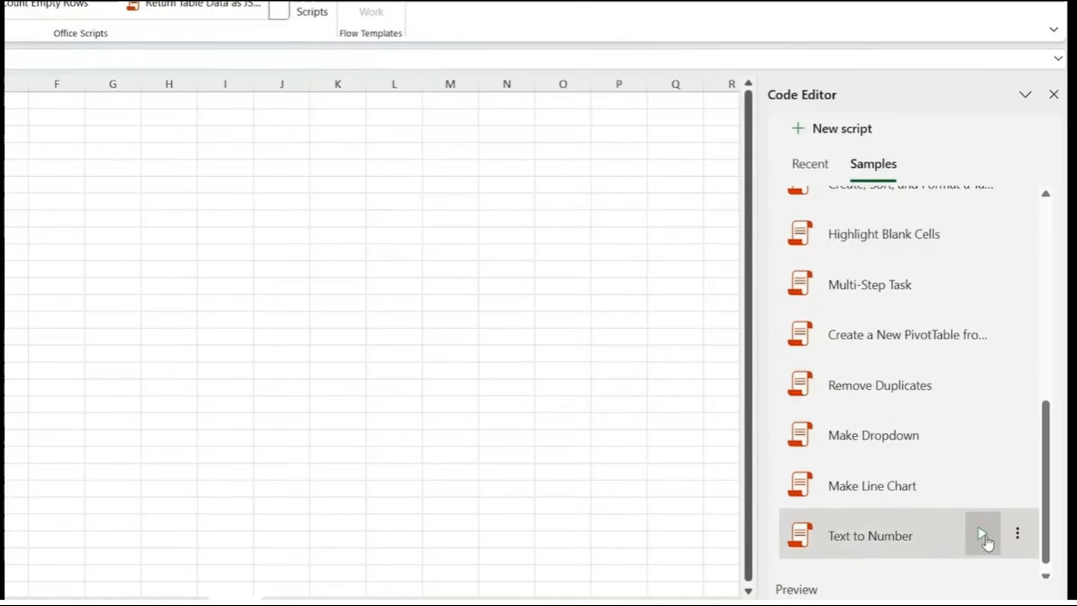
Step: Open the code of the Text to Number sample script and read through its description and commands
{"action": "left_click", "coordinate": [1017, 535]}
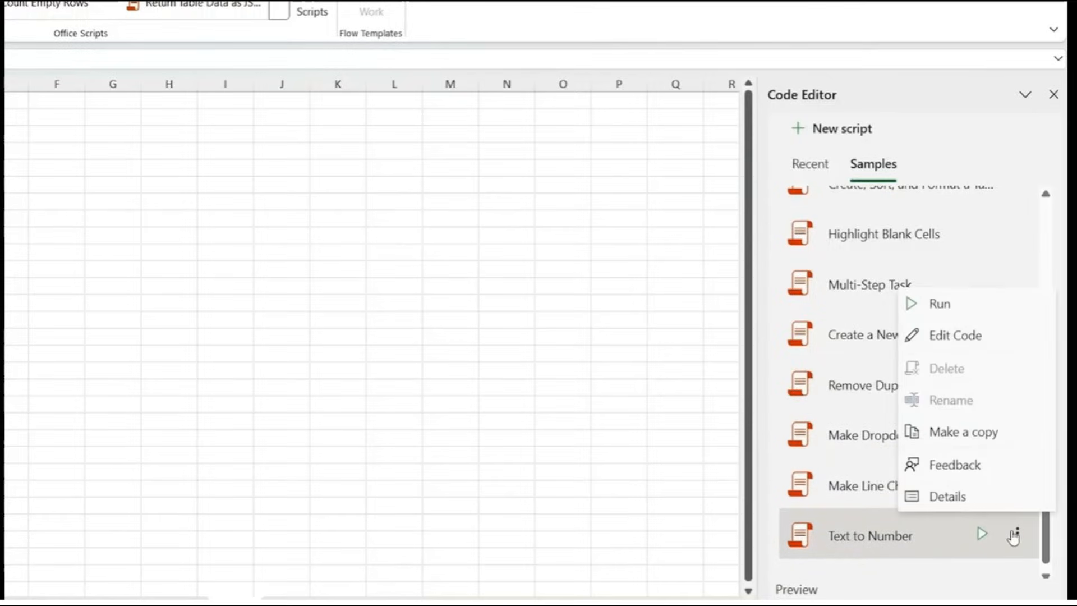
{"action": "left_click", "coordinate": [958, 349]}
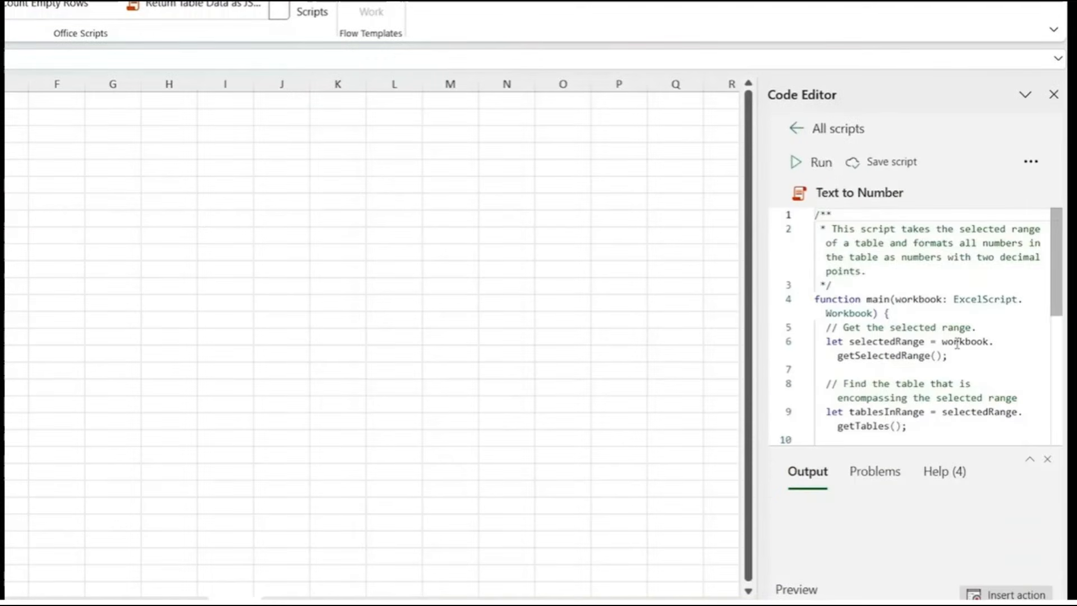
{"action": "left_click", "coordinate": [888, 279]}
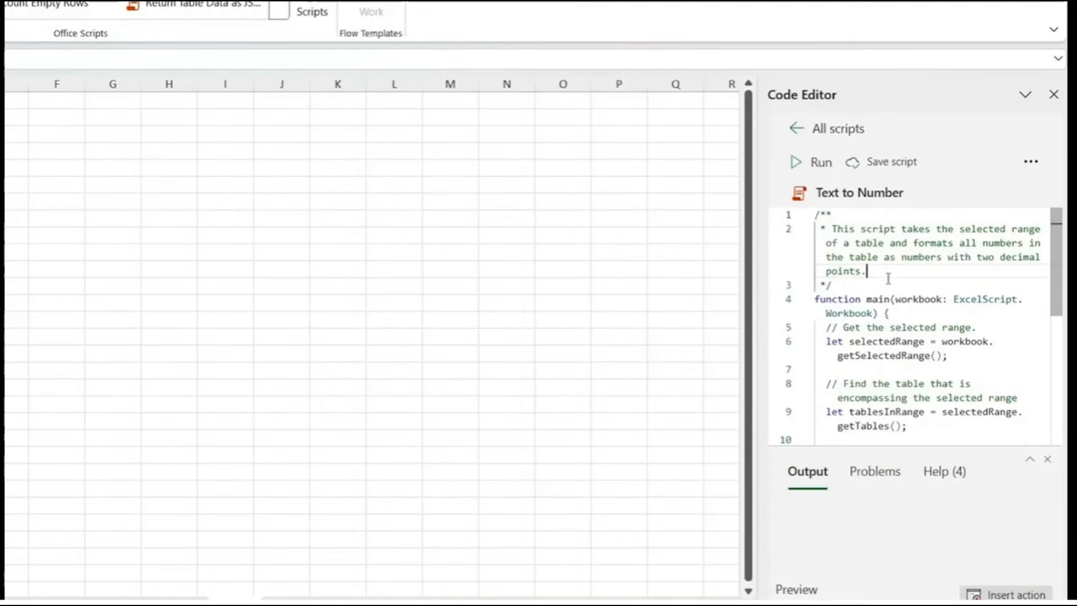
{"action": "key", "text": "Up"}
{"action": "key", "text": "Up"}
{"action": "key", "text": "Up"}
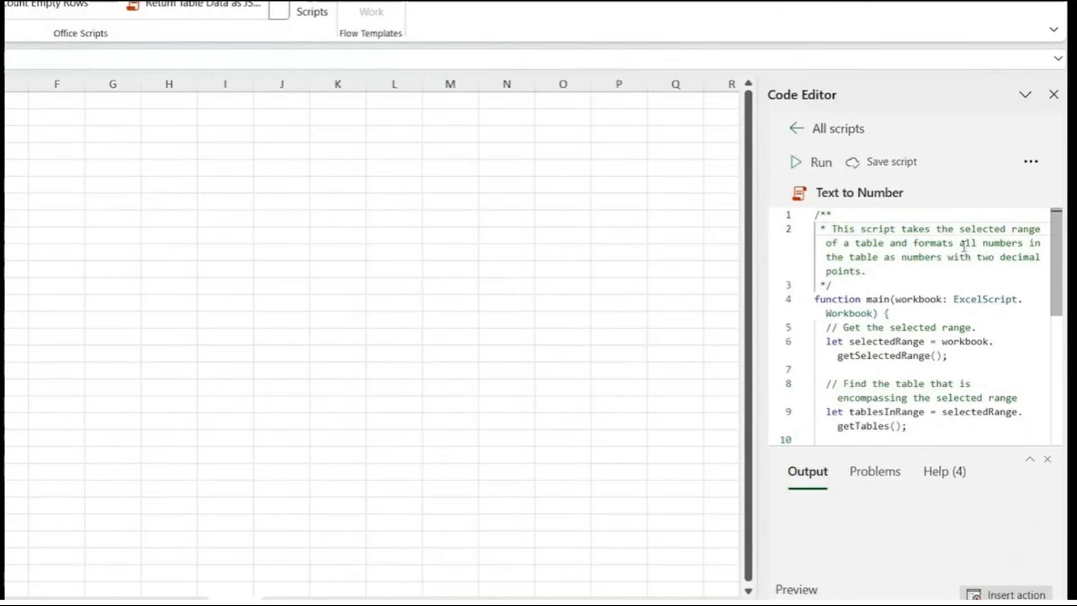
{"action": "scroll", "coordinate": [966, 250], "scroll_direction": "down", "scroll_amount": 3}
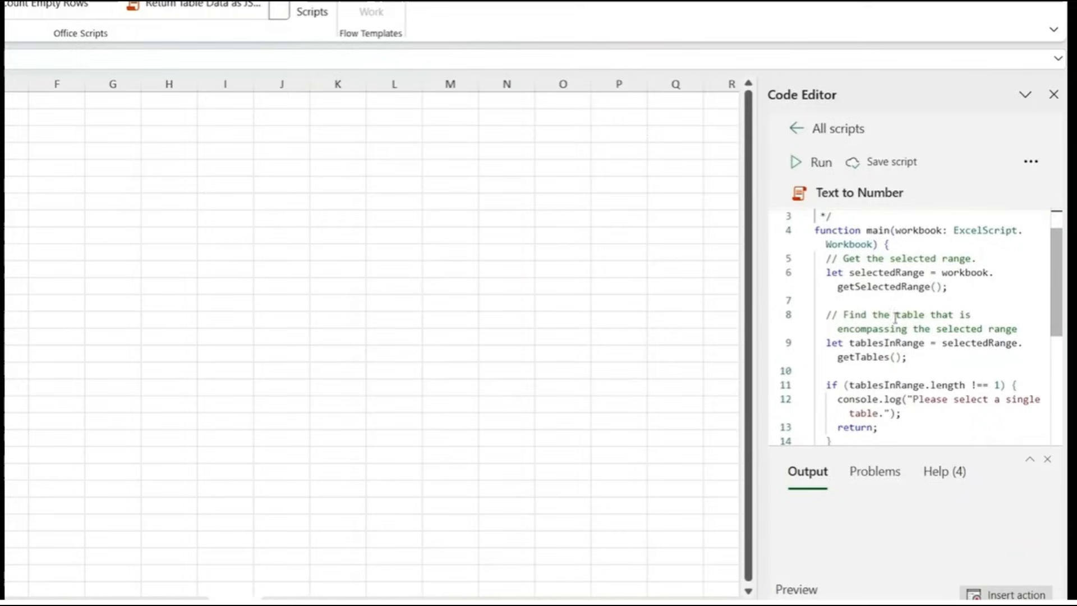
{"action": "scroll", "coordinate": [911, 358], "scroll_direction": "down", "scroll_amount": 2}
{"action": "scroll", "coordinate": [910, 357], "scroll_direction": "down", "scroll_amount": 3}
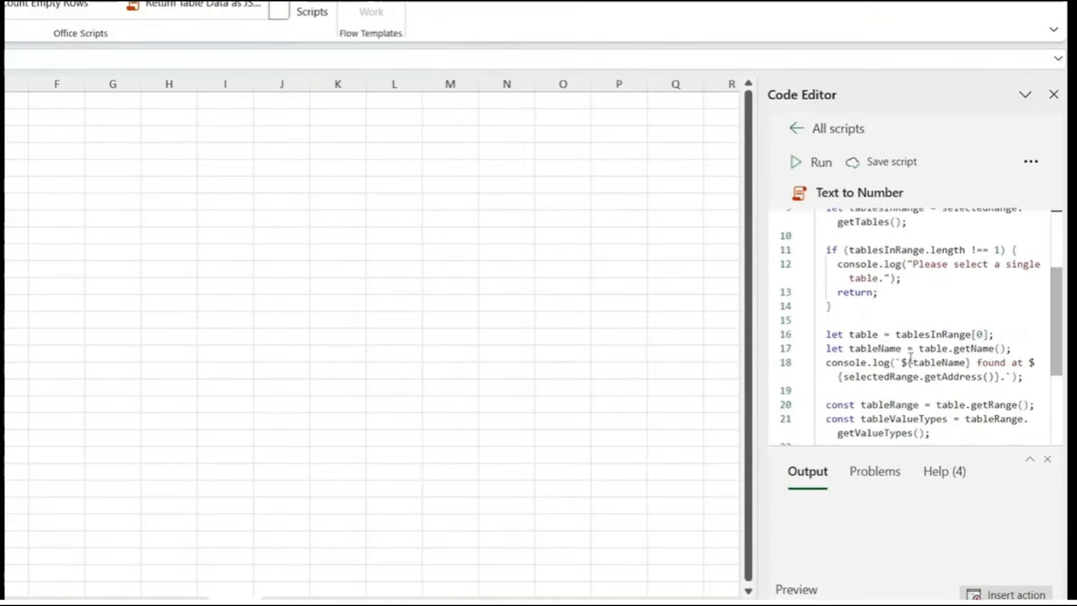
{"action": "mouse_move", "coordinate": [938, 346]}
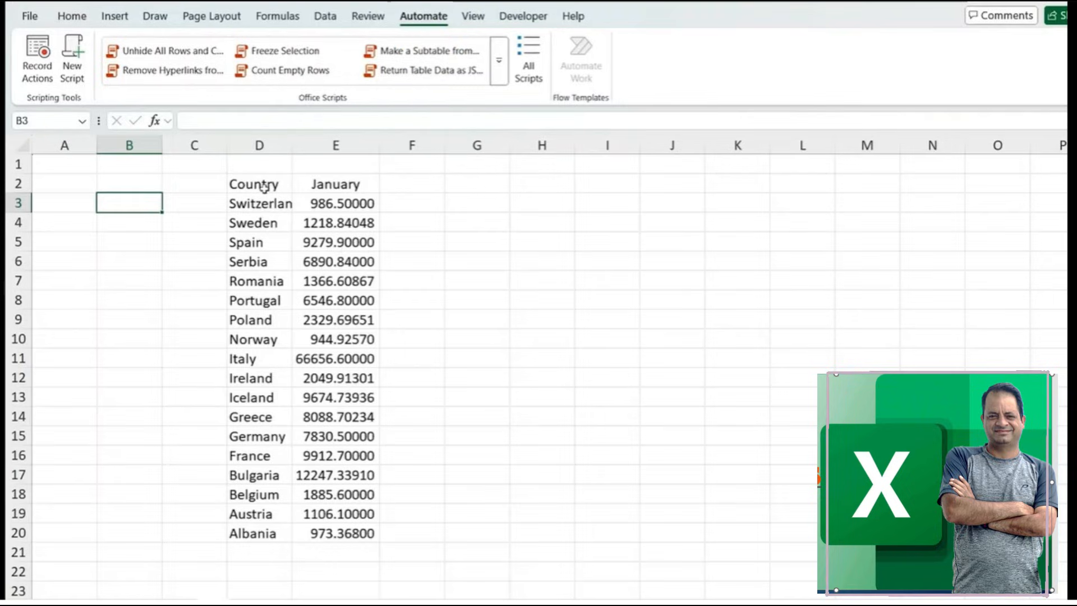
Step: Examine the unformatted Country and January columns, and compare them with the neighbouring worksheet
{"action": "left_click_drag", "start_coordinate": [263, 187], "coordinate": [301, 296]}
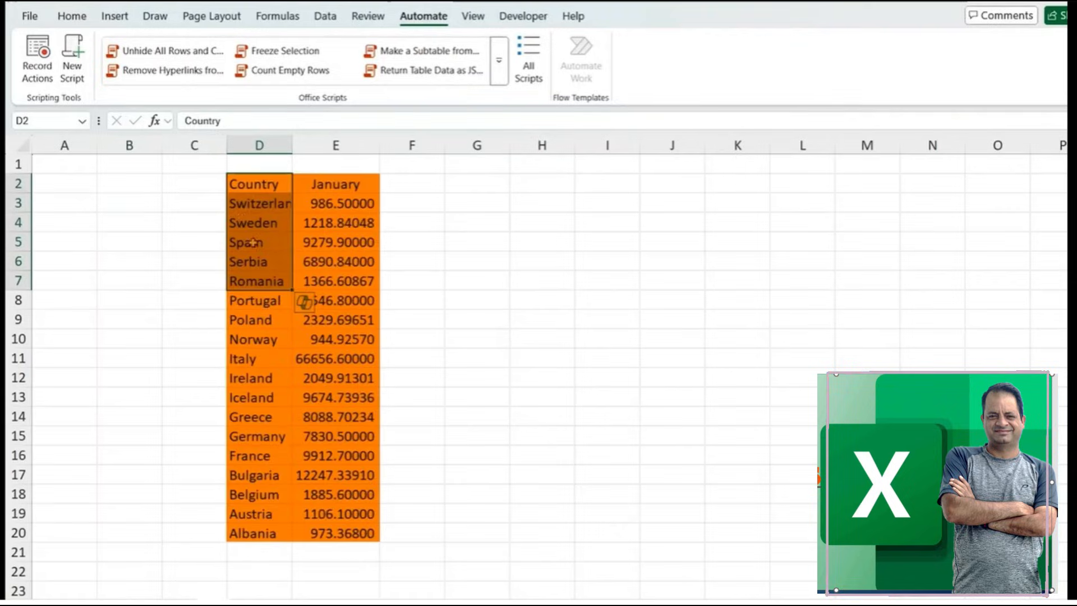
{"action": "left_click", "coordinate": [254, 206]}
{"action": "left_click", "coordinate": [344, 206]}
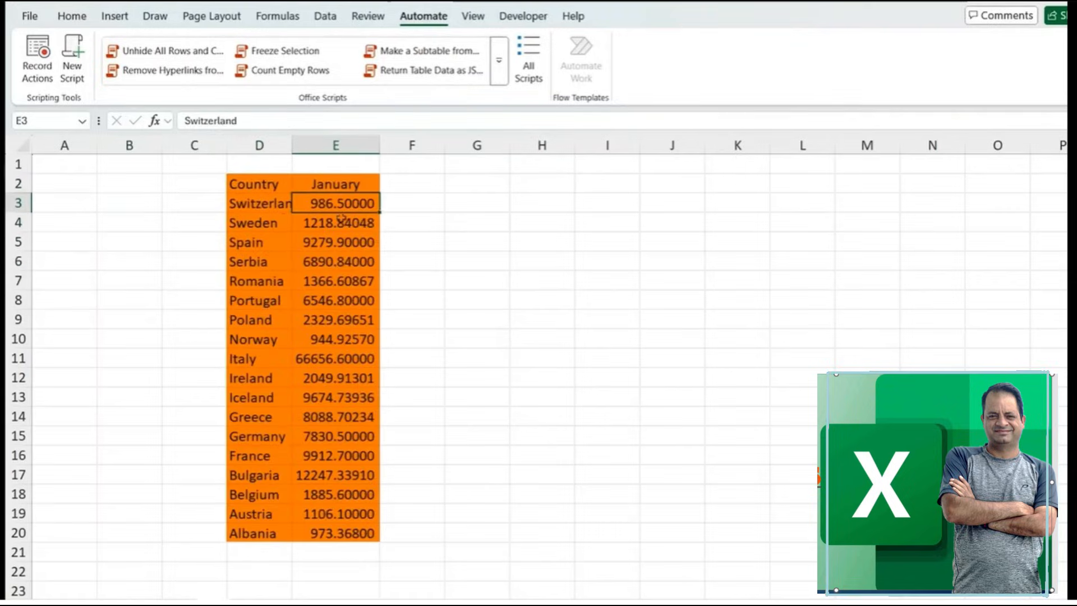
{"action": "left_click", "coordinate": [348, 183]}
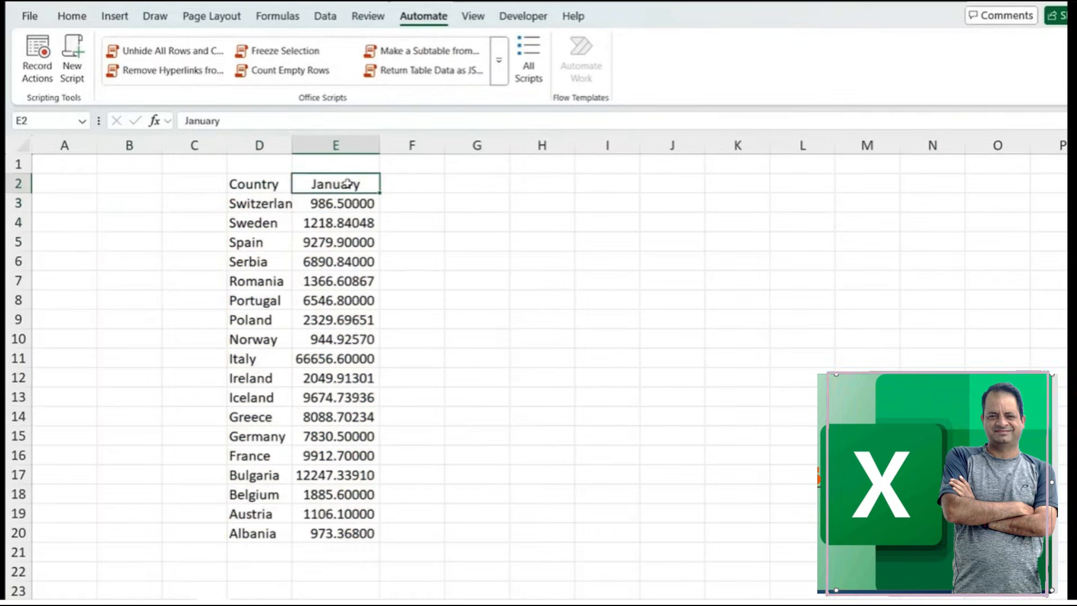
{"action": "key", "text": "ctrl+Page_Down"}
{"action": "key", "text": "ctrl+Page_Up"}
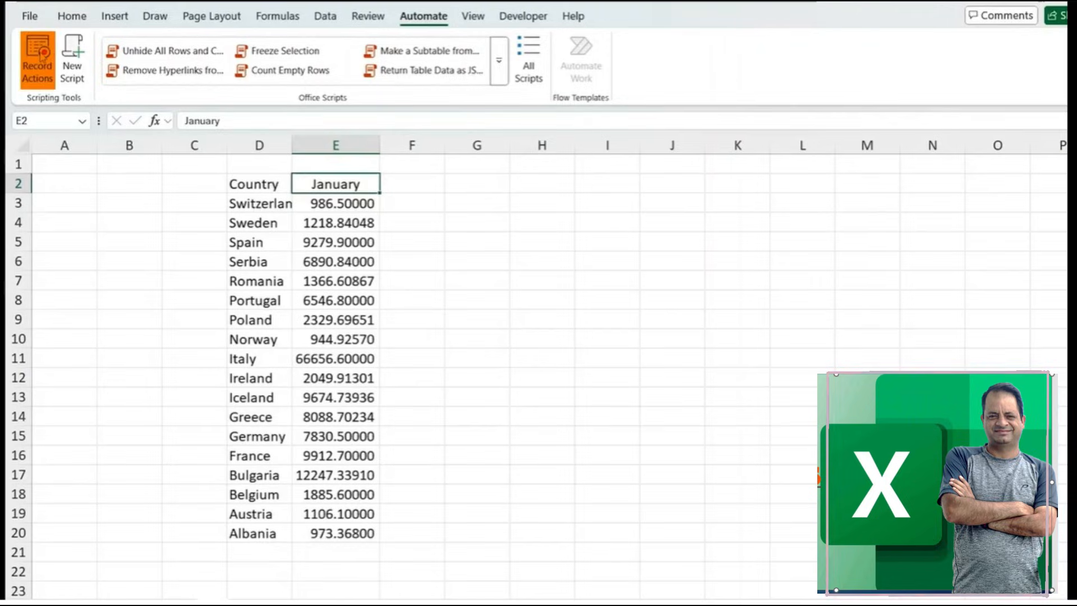
Step: Start recording actions on the Jan worksheet and read the recording instructions
{"action": "left_click", "coordinate": [37, 56]}
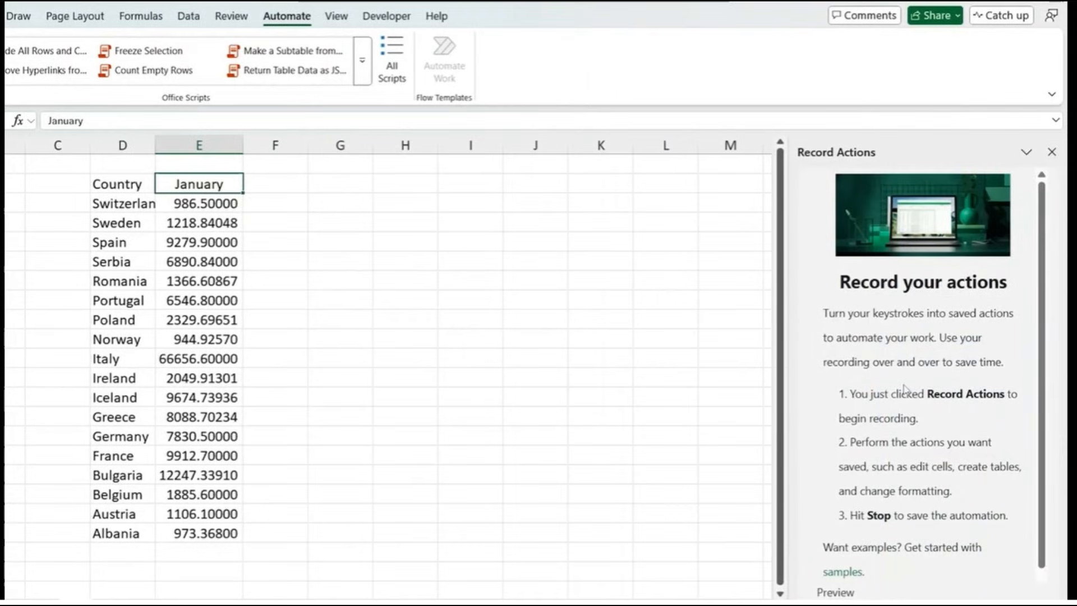
{"action": "scroll", "coordinate": [892, 359], "scroll_direction": "down", "scroll_amount": 1}
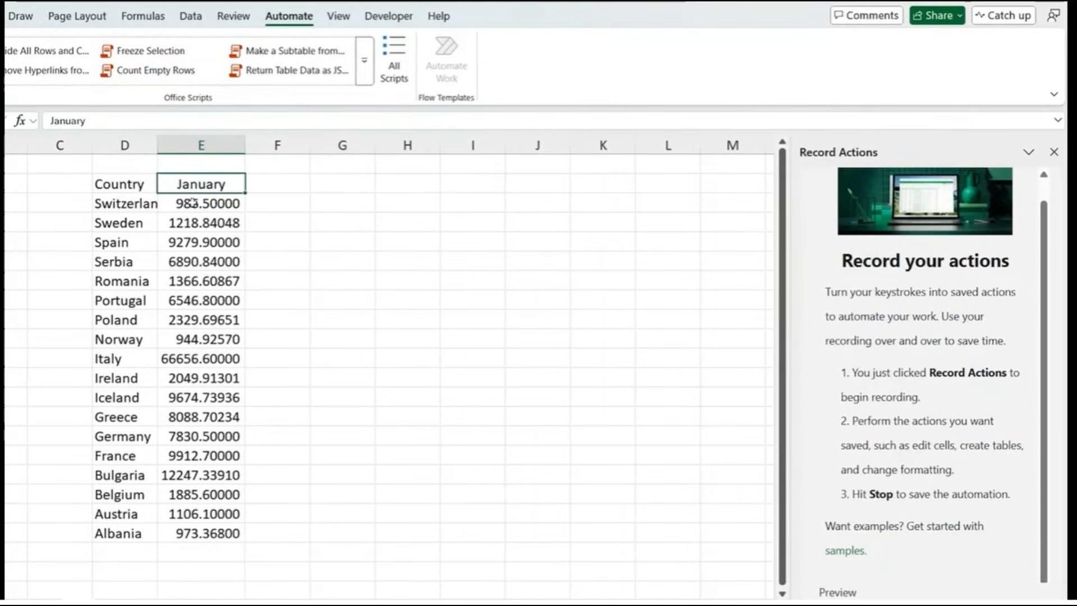
Step: Format header cells D2:E2 with a dark blue #002060 fill and bold white #FFFFFF text
{"action": "left_click", "coordinate": [116, 190]}
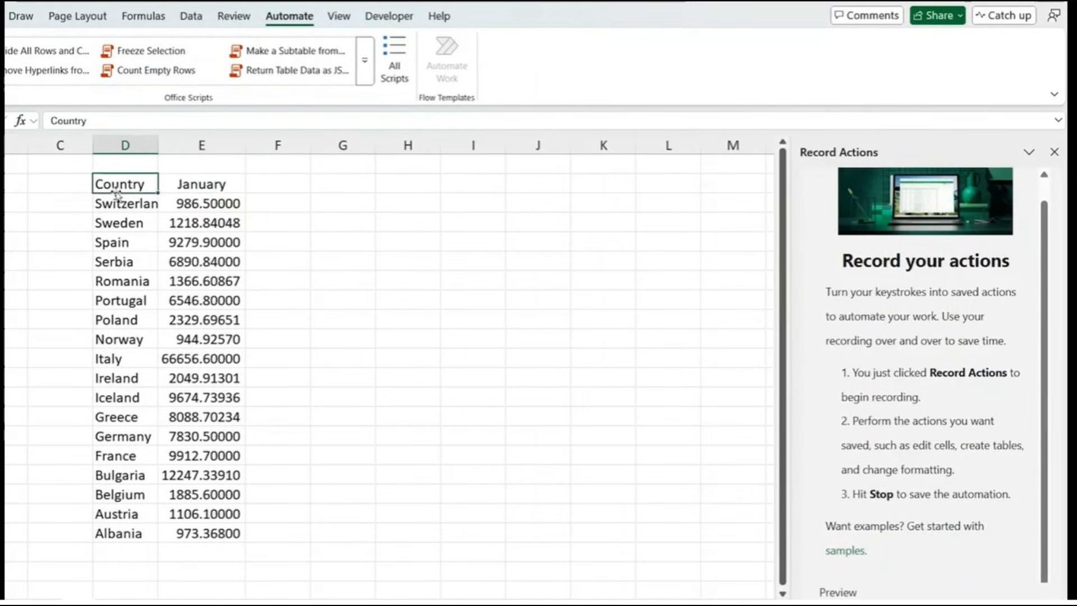
{"action": "left_click_drag", "start_coordinate": [117, 193], "coordinate": [221, 195]}
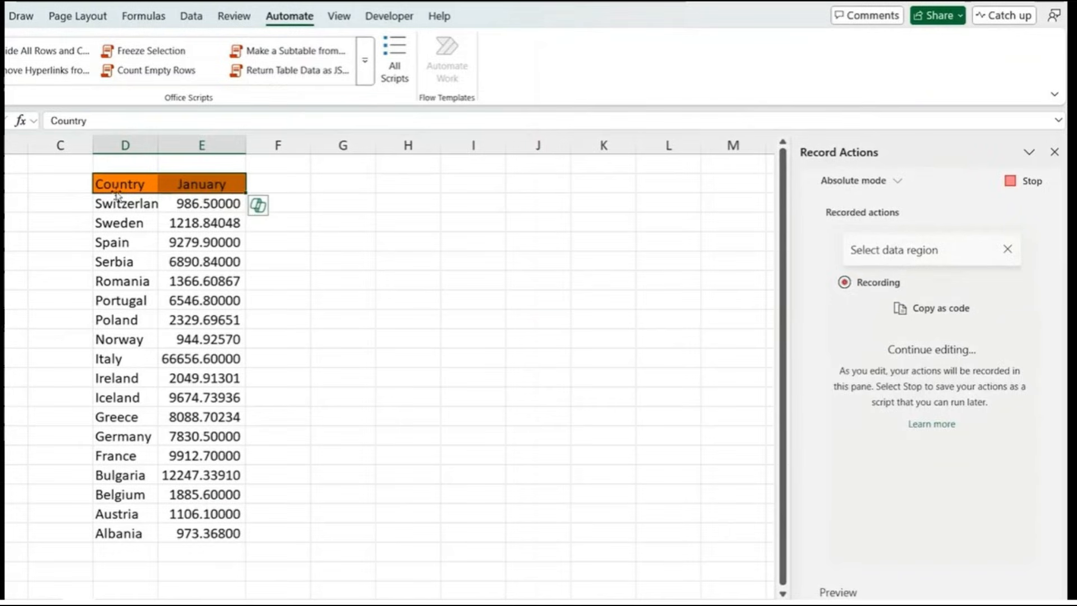
{"action": "left_click", "coordinate": [63, 16]}
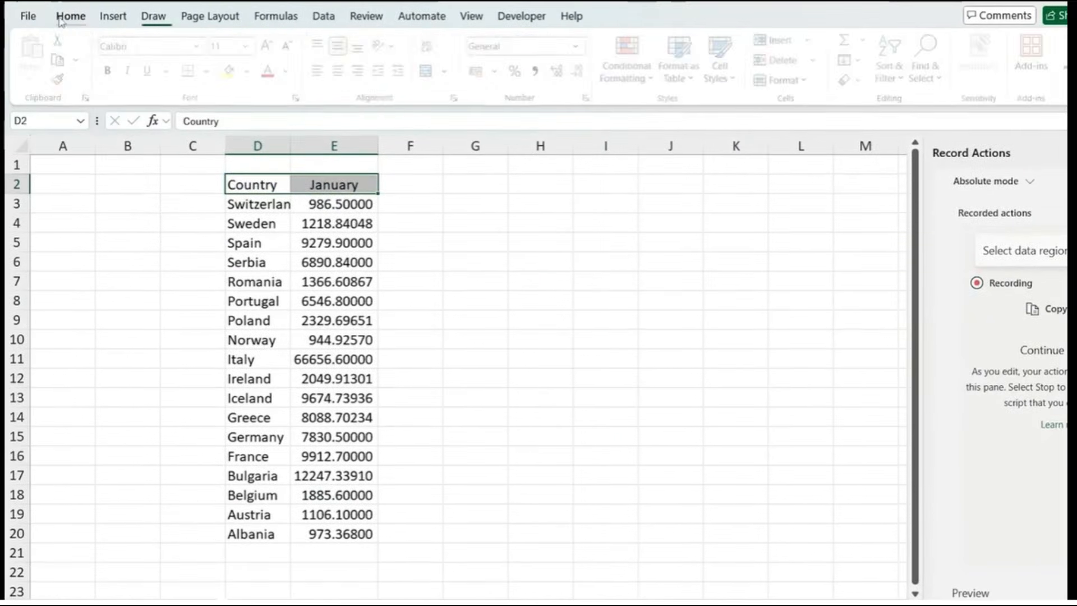
{"action": "left_click", "coordinate": [252, 71]}
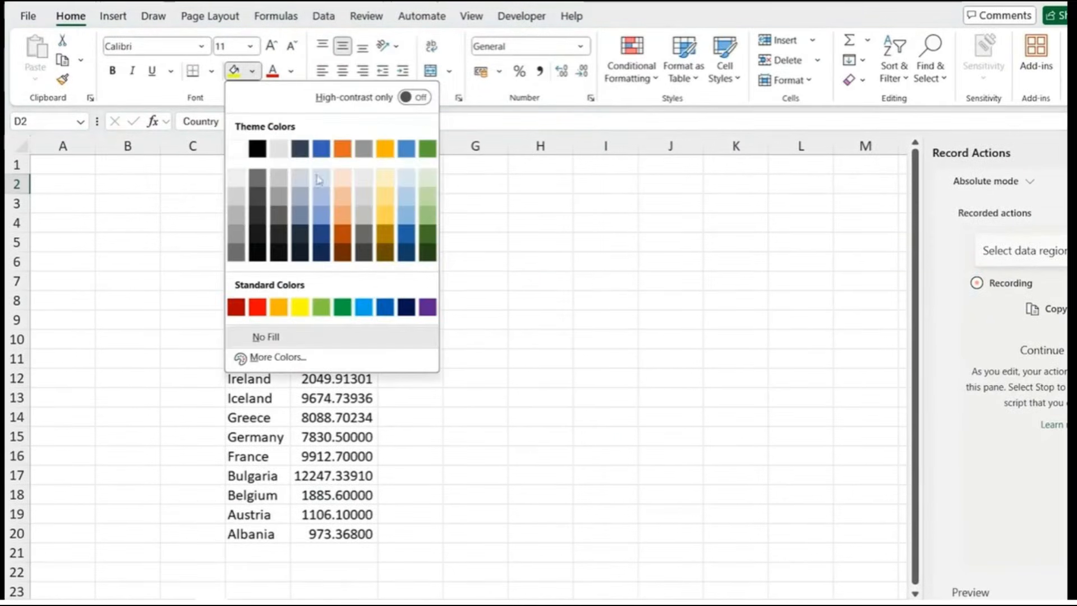
{"action": "left_click", "coordinate": [404, 307]}
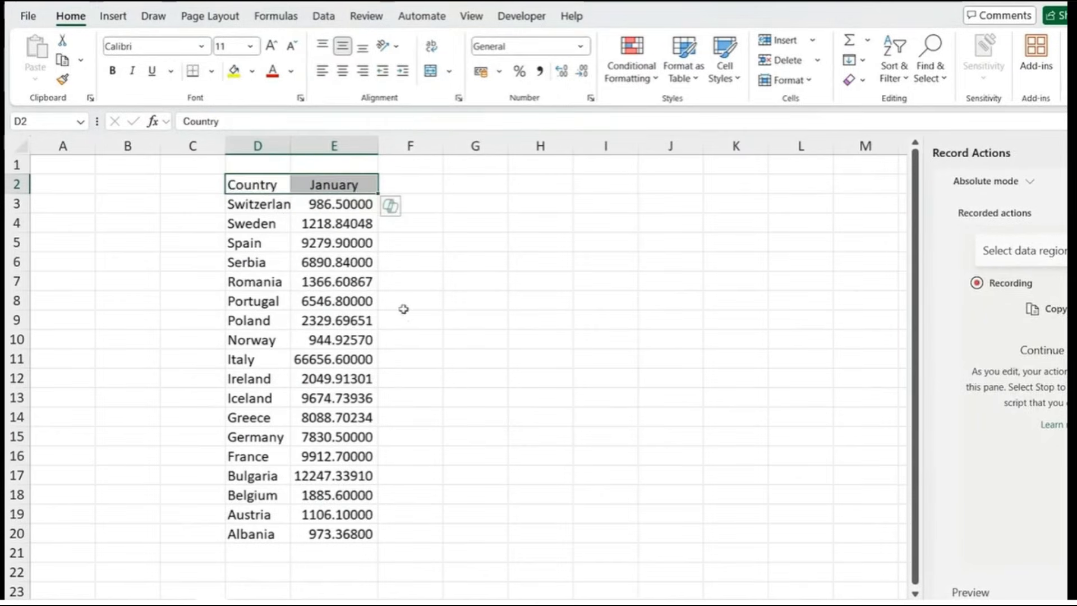
{"action": "left_click", "coordinate": [291, 71]}
{"action": "left_click", "coordinate": [276, 171]}
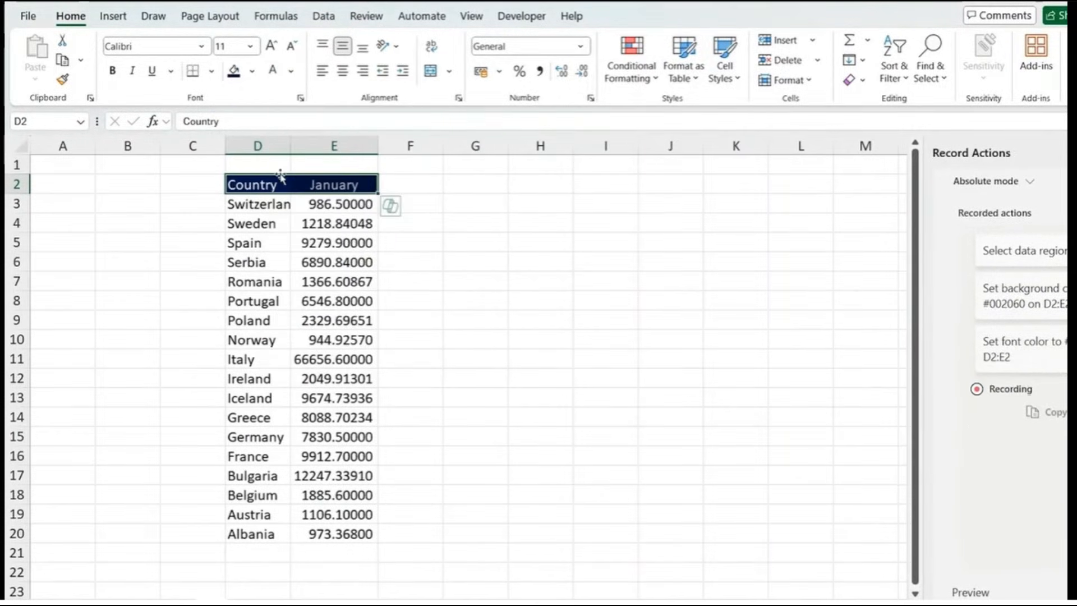
{"action": "key", "text": "ctrl+b"}
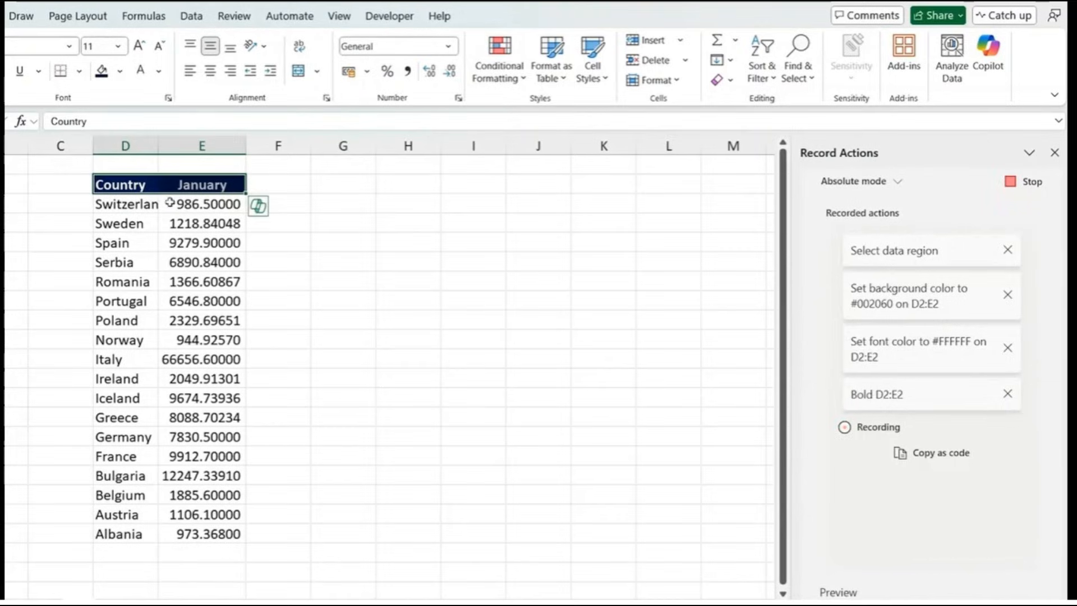
Step: Format the January values in E3:E20 as numbers with 0 decimal places and the 1000 separator
{"action": "left_click", "coordinate": [196, 207]}
{"action": "left_click_drag", "start_coordinate": [197, 208], "coordinate": [198, 530]}
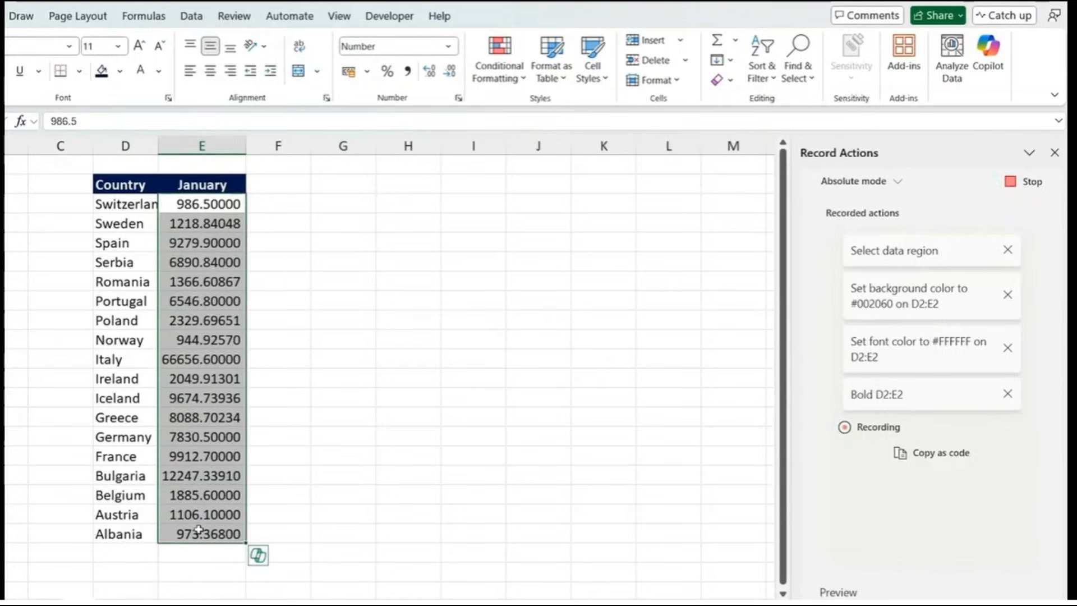
{"action": "key", "text": "ctrl+1"}
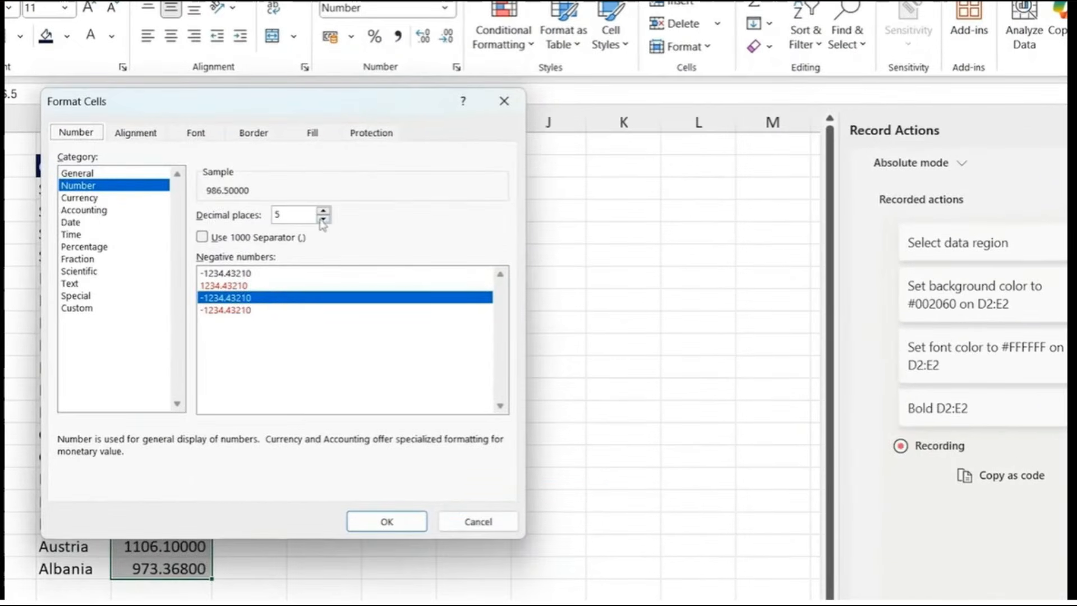
{"action": "double_click", "coordinate": [302, 219]}
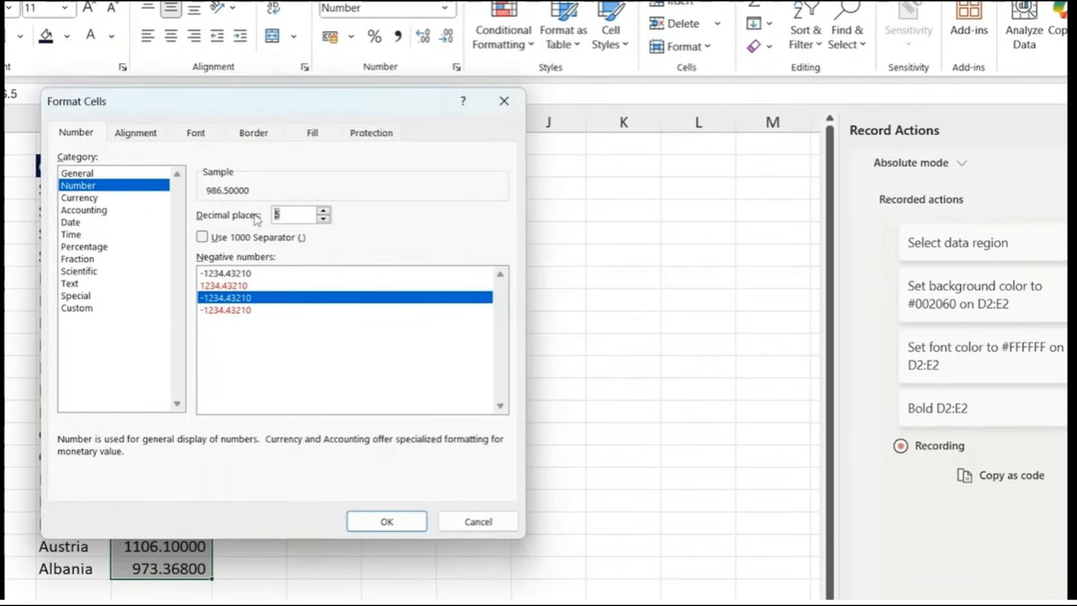
{"action": "type", "text": "0"}
{"action": "left_click", "coordinate": [203, 238]}
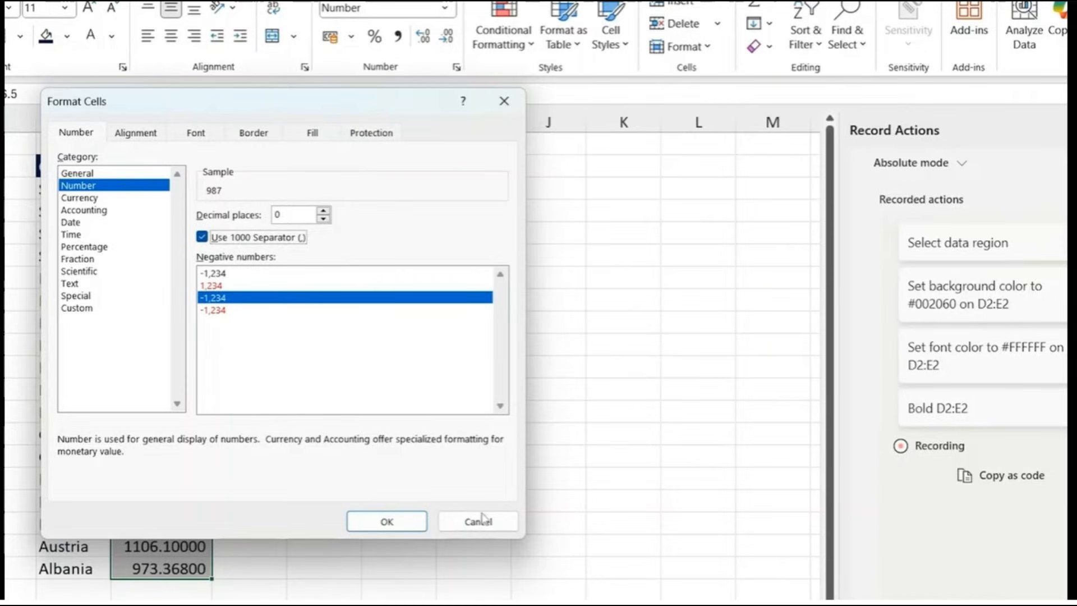
{"action": "left_click", "coordinate": [386, 520]}
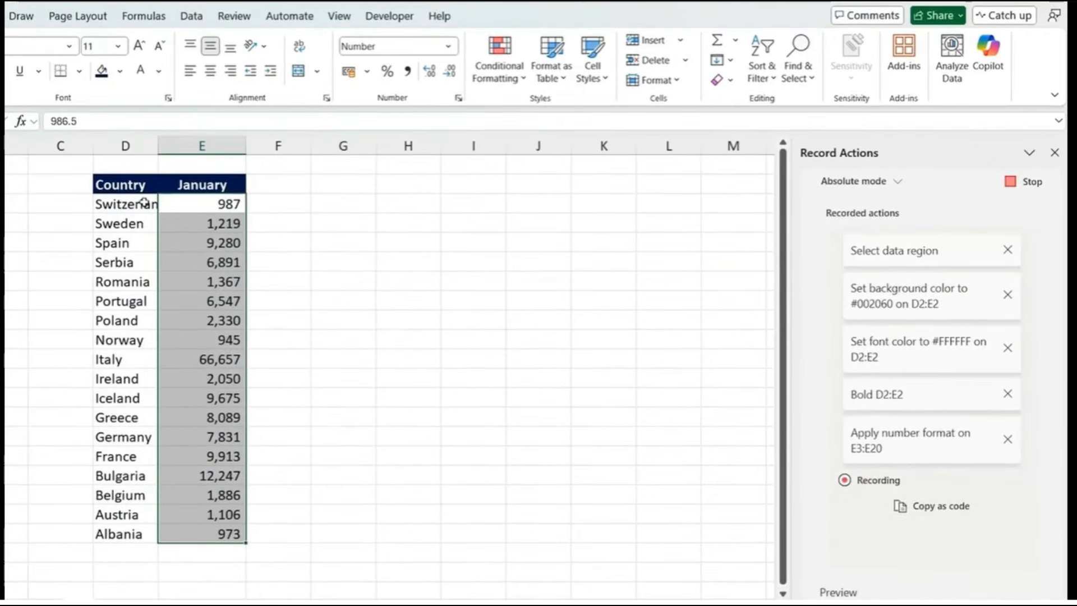
Step: Add filters to the Country and January headers and sort January from largest to smallest
{"action": "key", "text": "Up"}
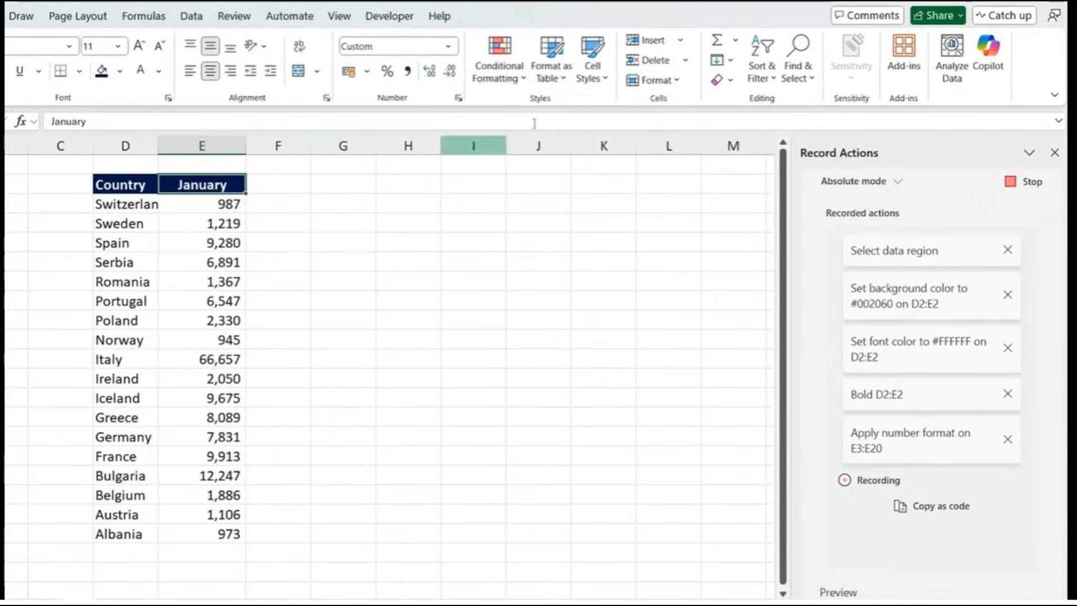
{"action": "left_click", "coordinate": [760, 72]}
{"action": "left_click", "coordinate": [786, 171]}
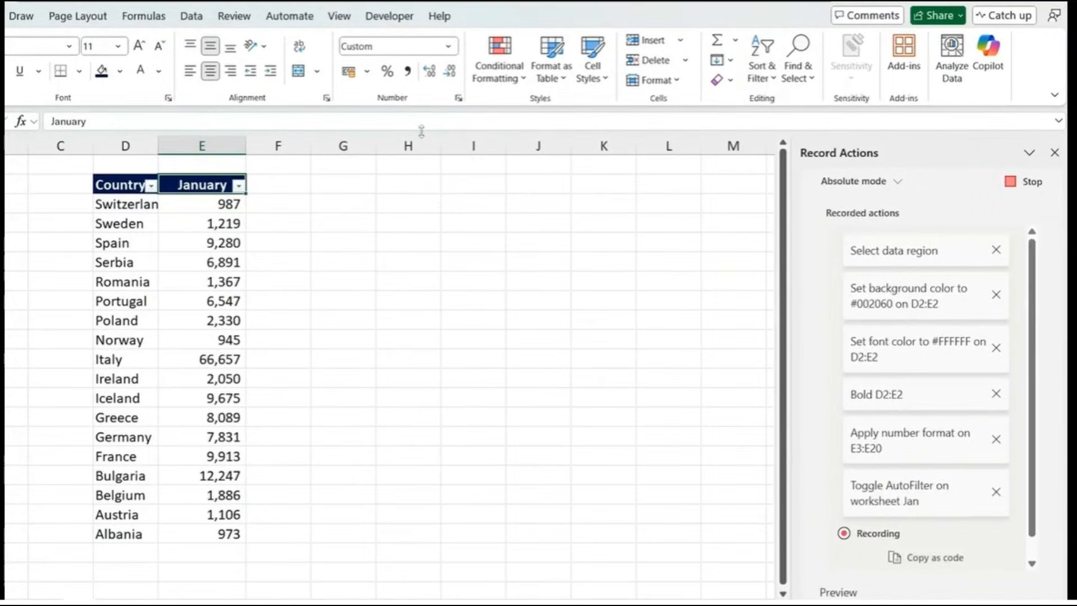
{"action": "left_click", "coordinate": [239, 185]}
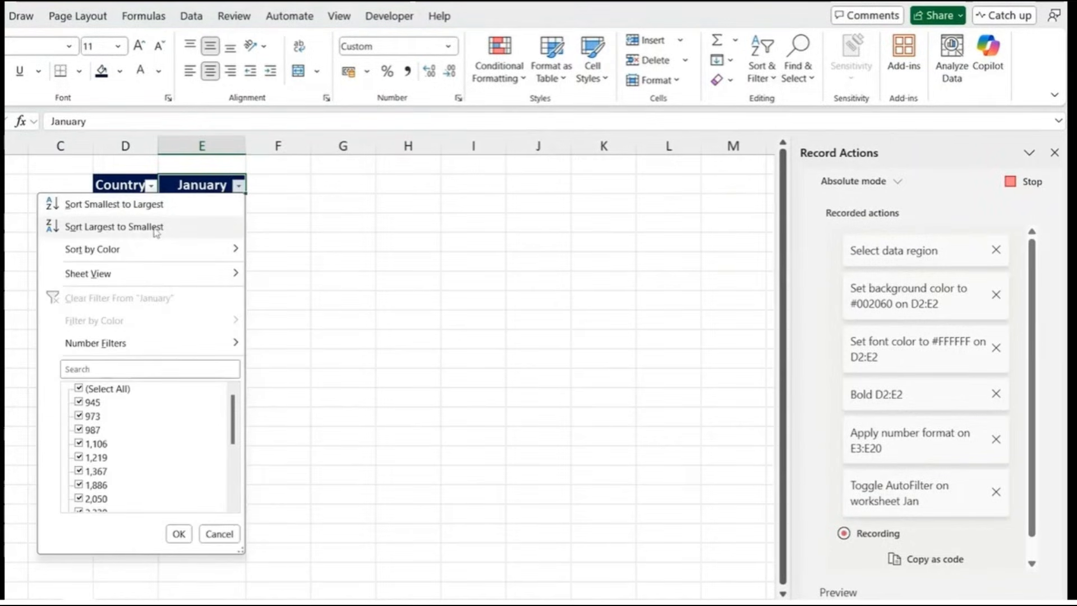
{"action": "left_click", "coordinate": [152, 227]}
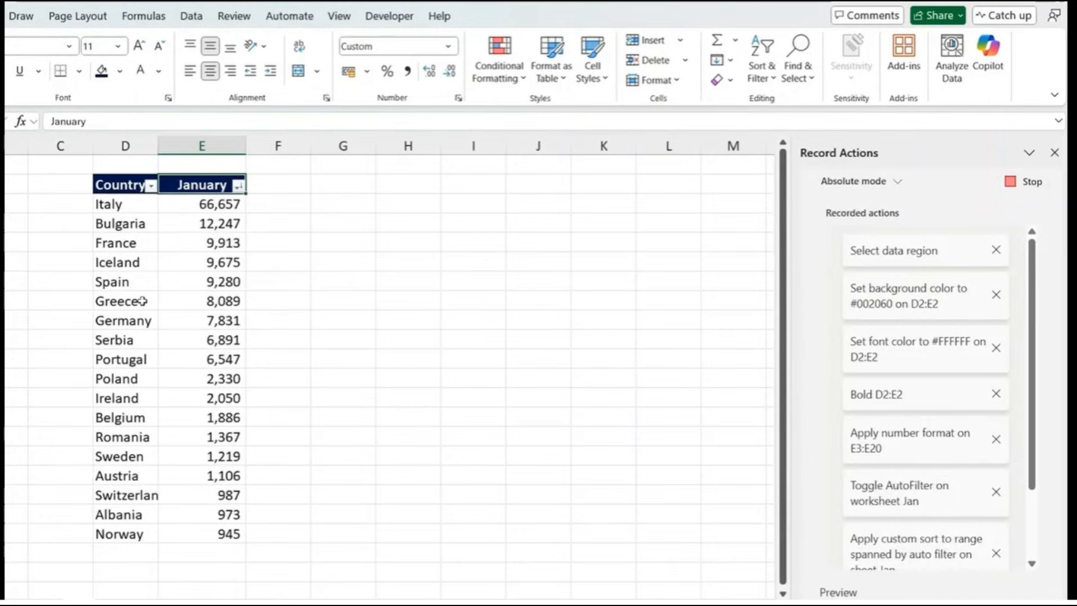
Step: Insert a recommended clustered column chart of the Country and January data and place it beside the table
{"action": "key", "text": "Down"}
{"action": "key", "text": "Down"}
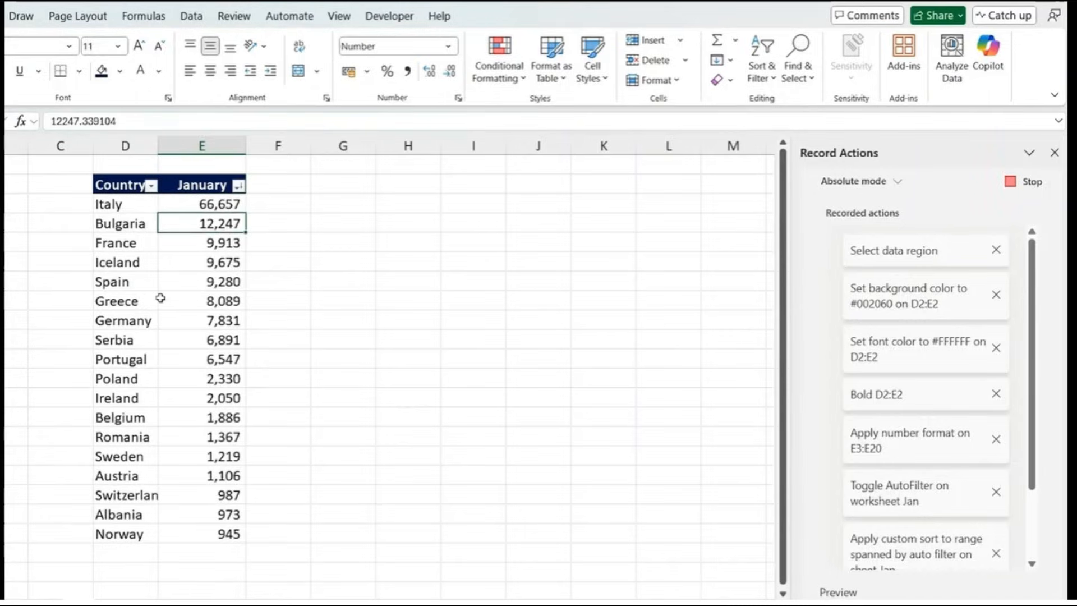
{"action": "key", "text": "ctrl+a"}
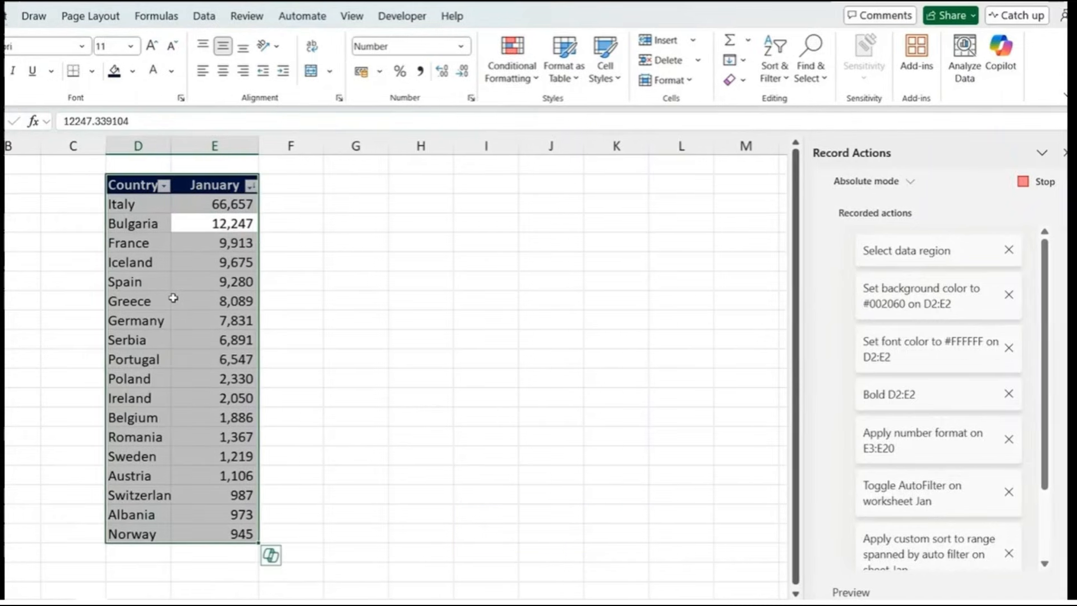
{"action": "left_click", "coordinate": [104, 18]}
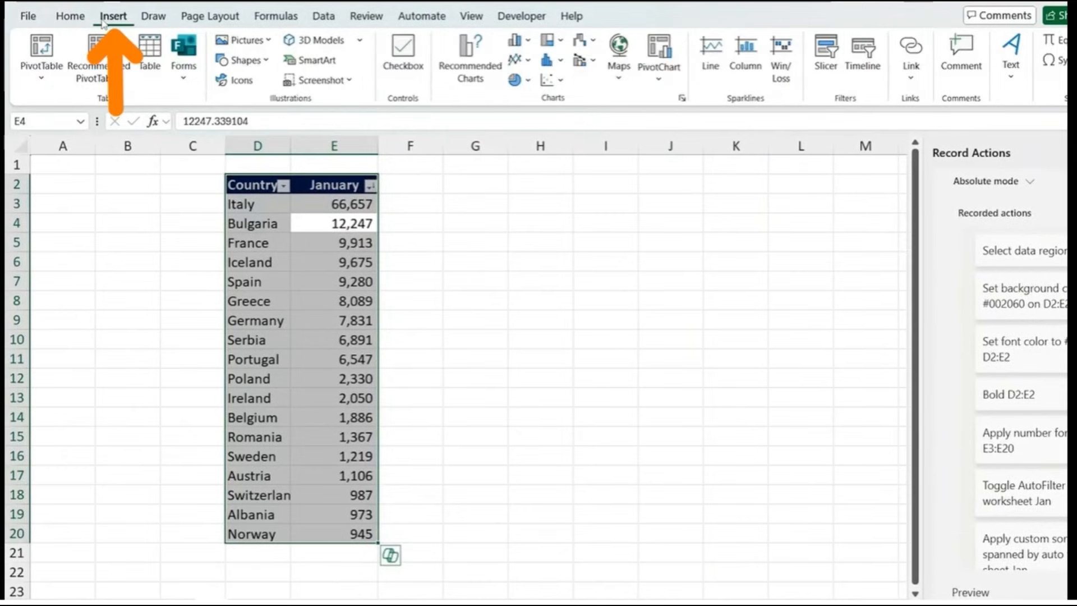
{"action": "left_click", "coordinate": [470, 56]}
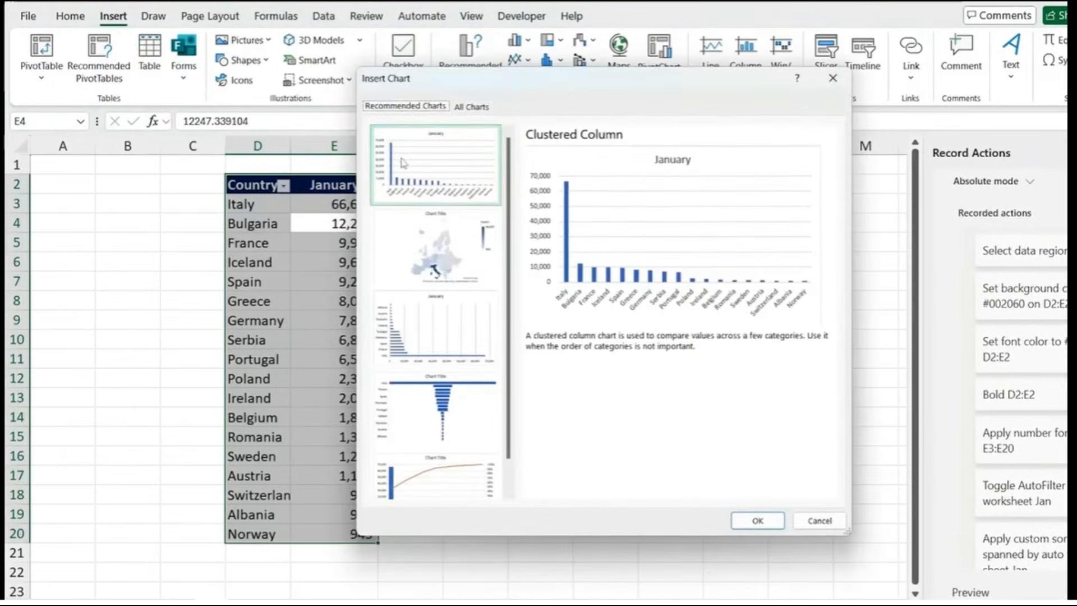
{"action": "left_click", "coordinate": [755, 517]}
{"action": "left_click_drag", "start_coordinate": [399, 260], "coordinate": [610, 230]}
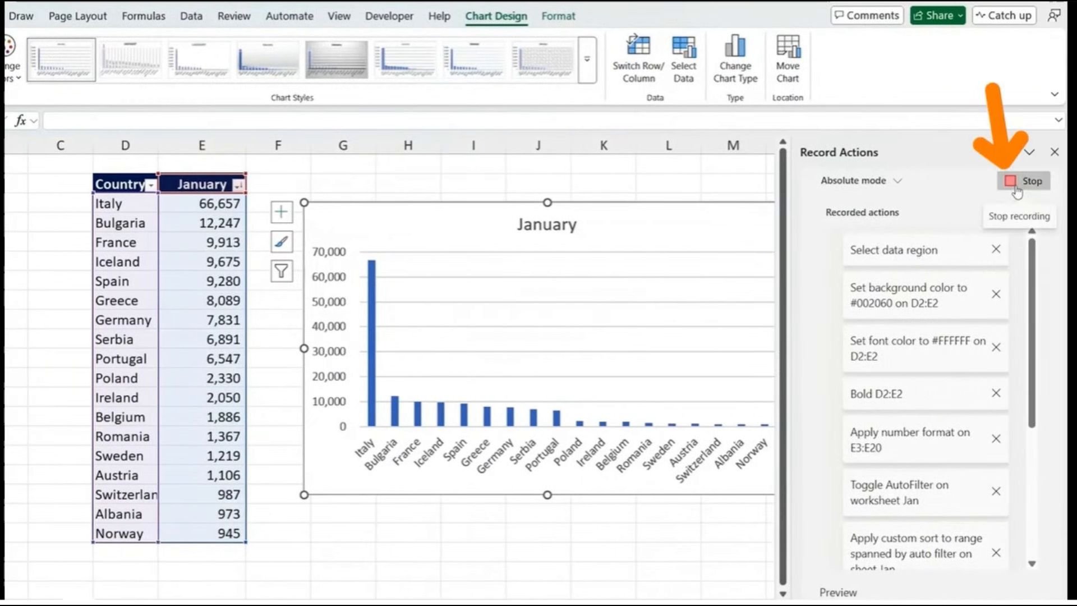
Step: Stop the action recording, name the recorded script Format, and review its script access settings
{"action": "left_click", "coordinate": [1017, 192]}
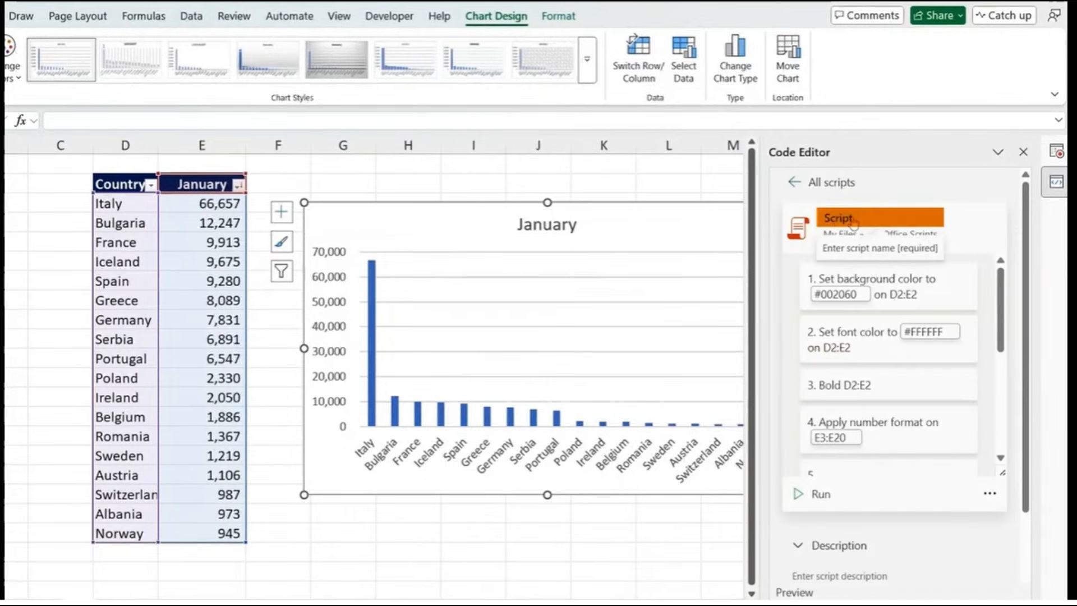
{"action": "left_click", "coordinate": [854, 220]}
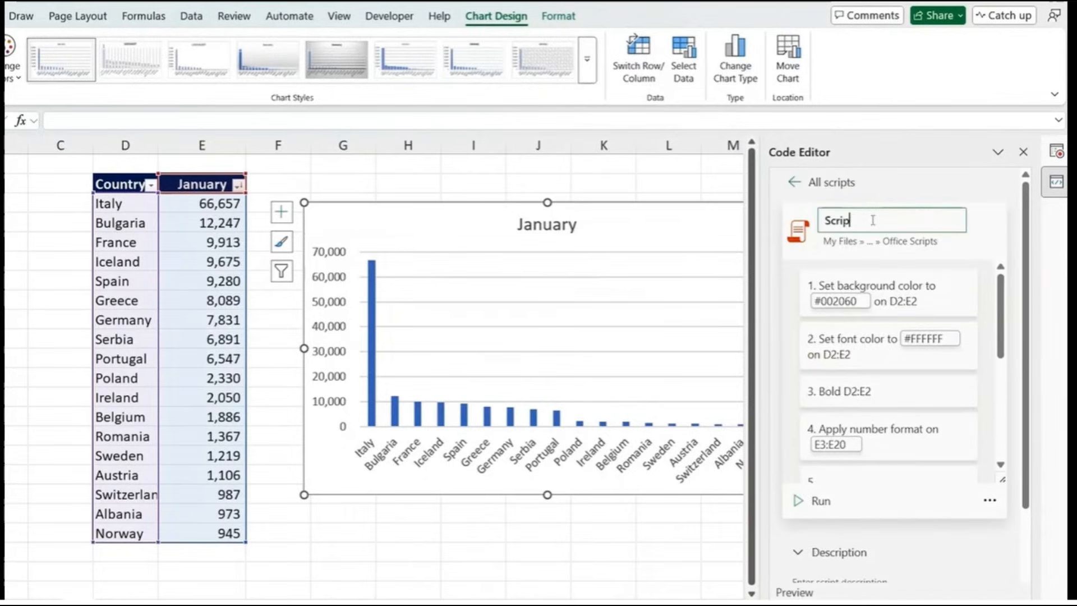
{"action": "type", "text": "Format"}
{"action": "key", "text": "Return"}
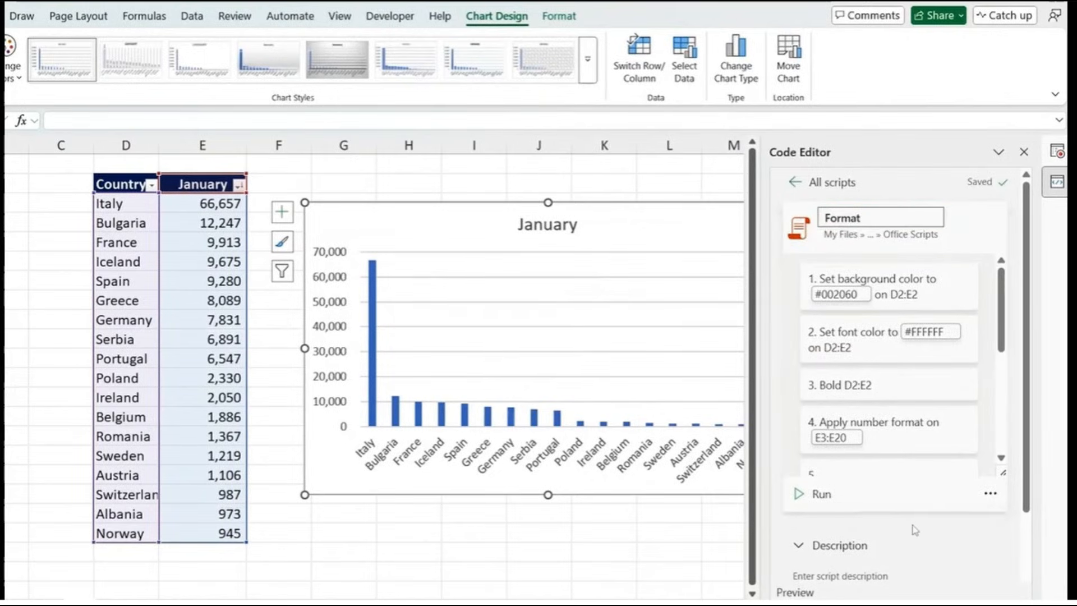
{"action": "scroll", "coordinate": [915, 530], "scroll_direction": "down", "scroll_amount": 2}
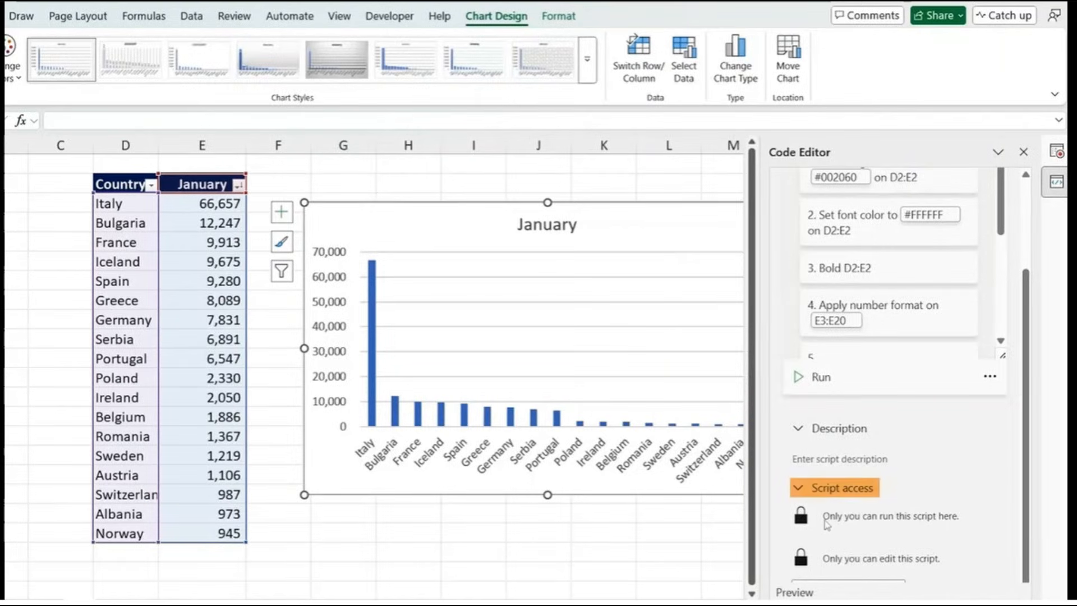
{"action": "scroll", "coordinate": [887, 468], "scroll_direction": "up", "scroll_amount": 2}
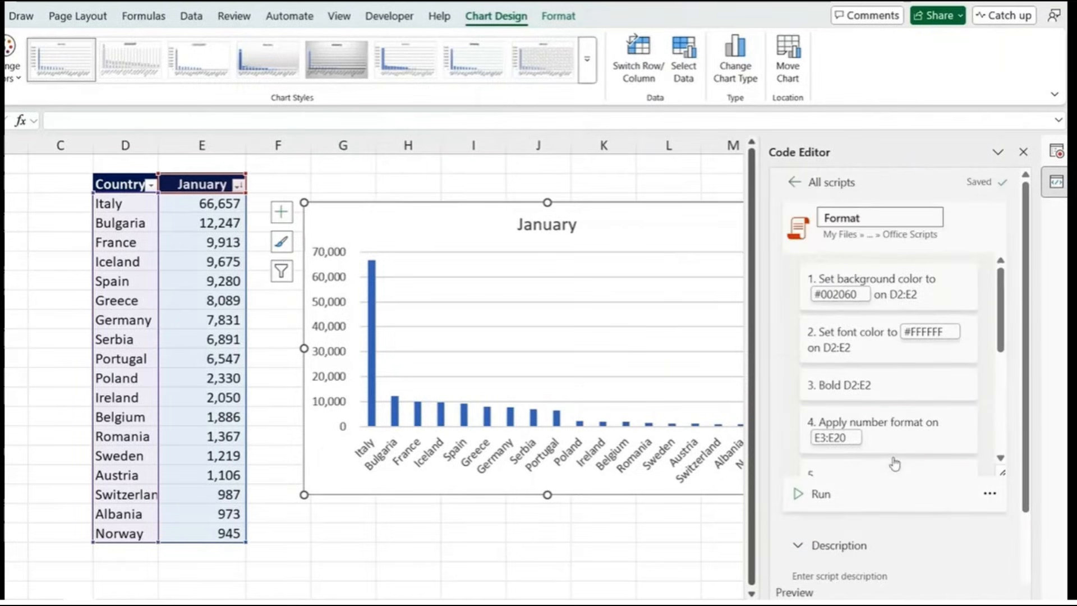
Step: Run the Format script on the Feb worksheet with the Country header selected and check the resulting table and chart
{"action": "left_click", "coordinate": [796, 181]}
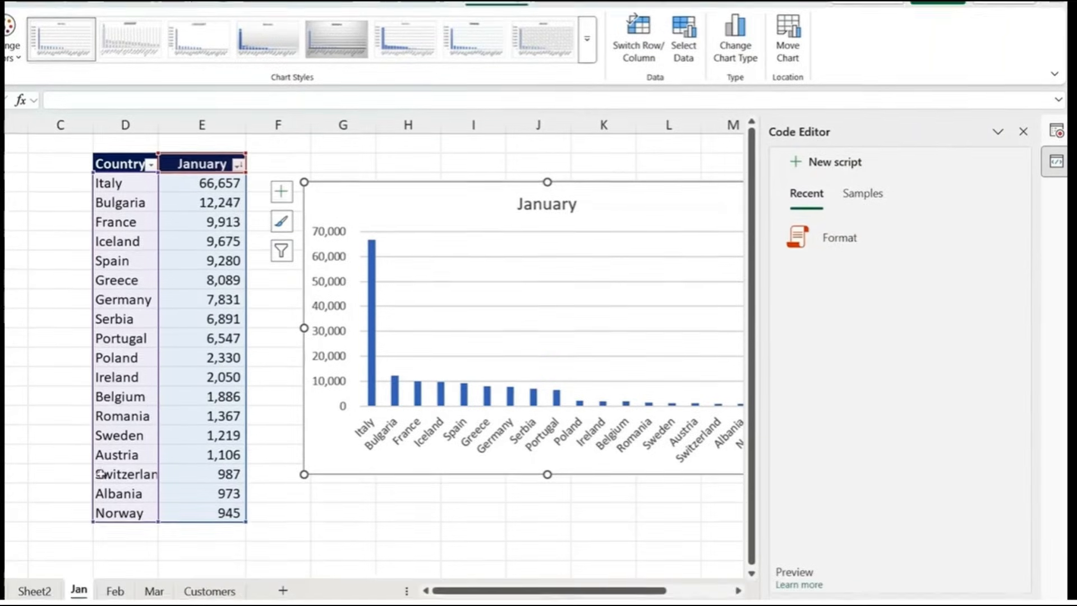
{"action": "left_click", "coordinate": [114, 585]}
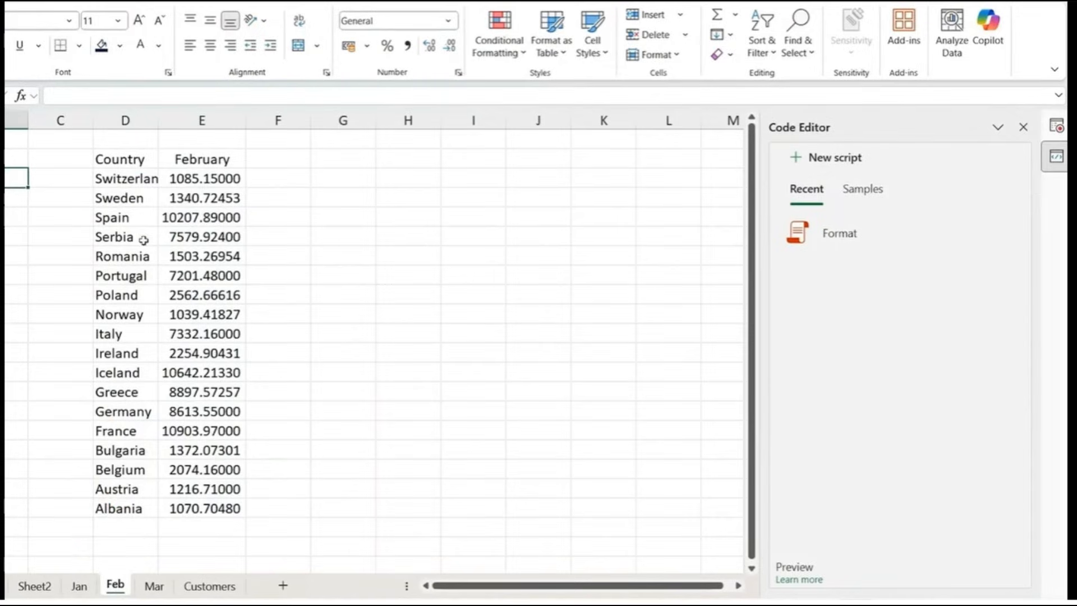
{"action": "left_click", "coordinate": [110, 160]}
{"action": "mouse_move", "coordinate": [899, 230]}
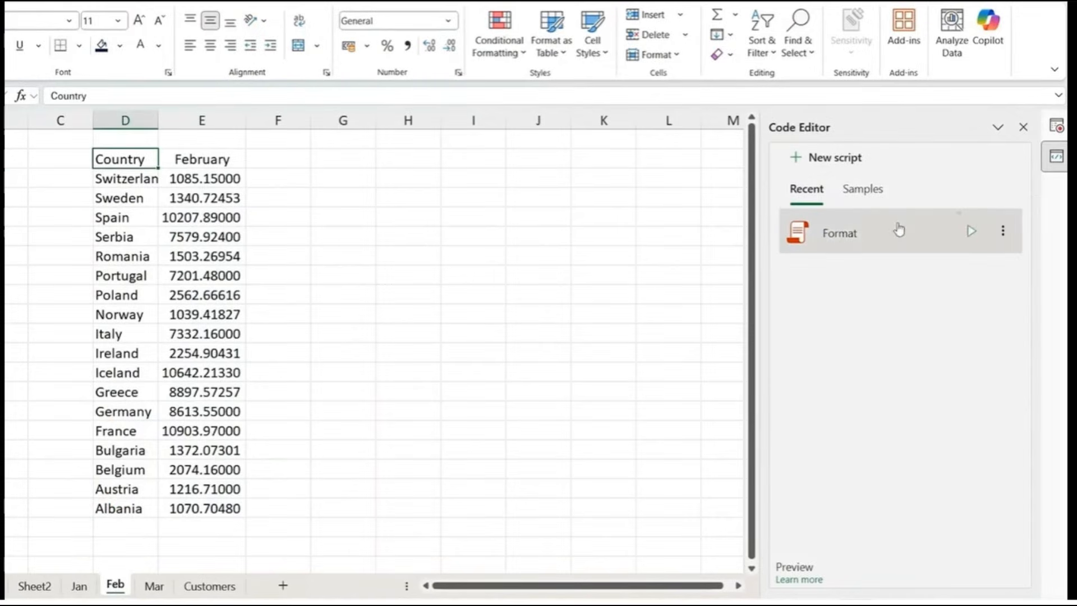
{"action": "left_click", "coordinate": [972, 233]}
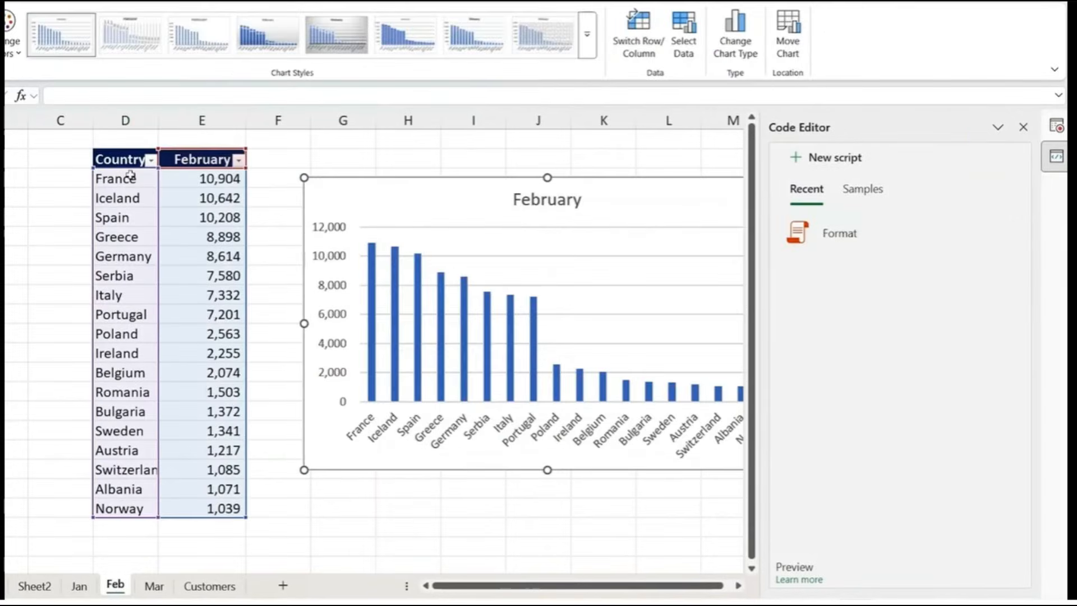
{"action": "scroll", "coordinate": [279, 191], "scroll_direction": "right", "scroll_amount": 3}
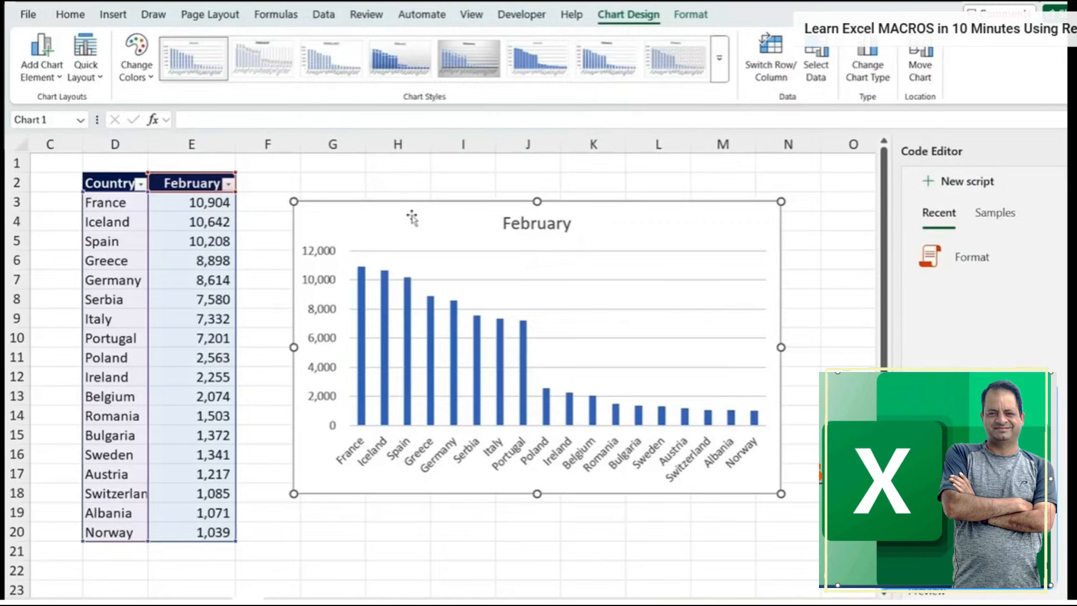
Step: Create a new blank workbook and open the list of all Office Scripts from it
{"action": "left_click", "coordinate": [263, 193]}
{"action": "key", "text": "ctrl+n"}
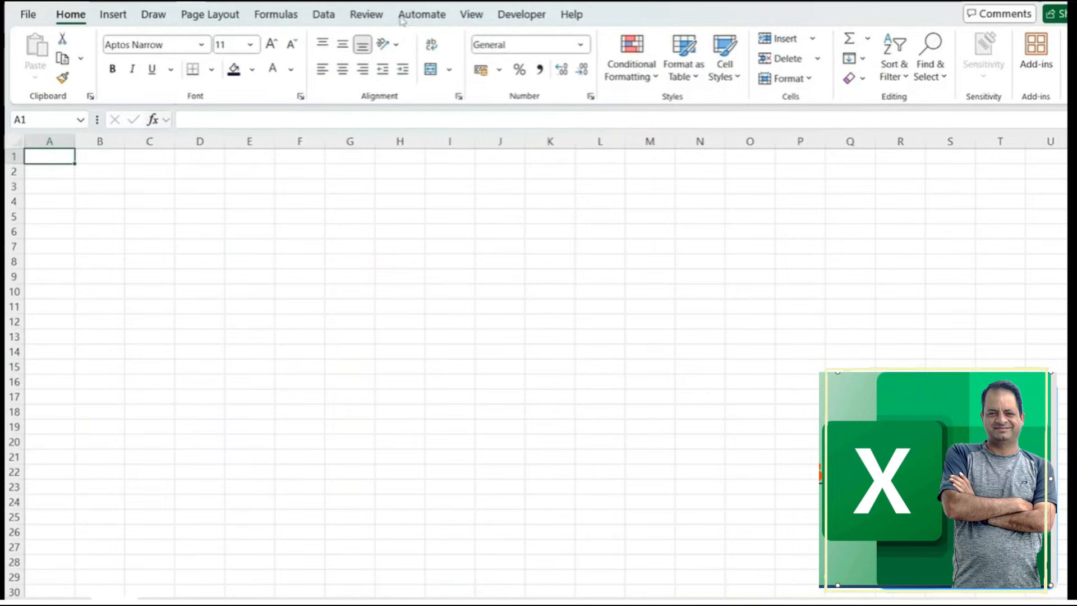
{"action": "left_click", "coordinate": [423, 15]}
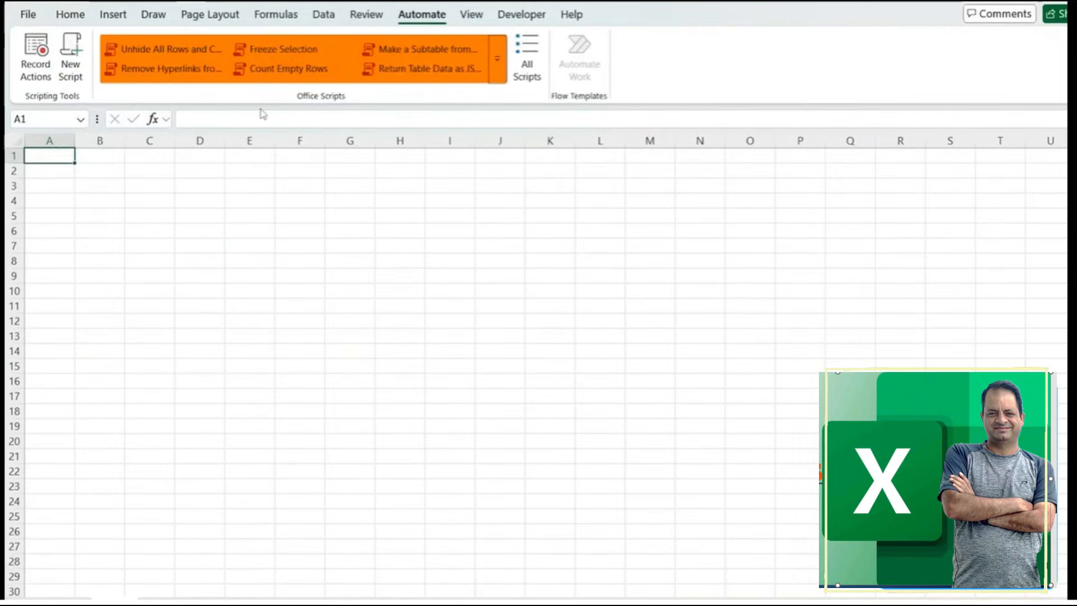
{"action": "left_click", "coordinate": [527, 64]}
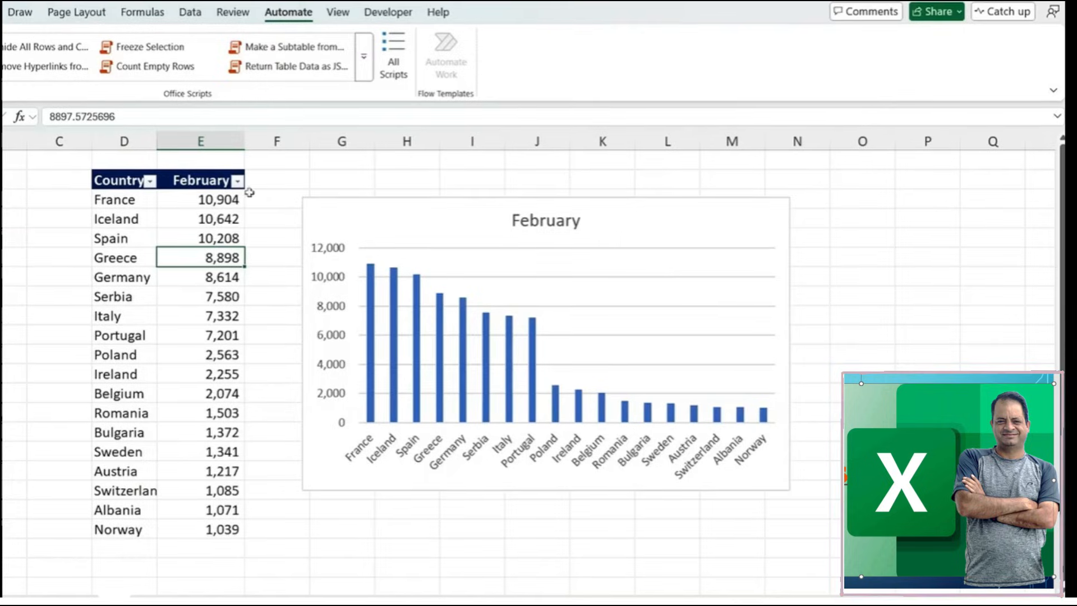
Step: Open the Format script in advanced editing mode from the Feb worksheet, accepting the switch to code
{"action": "left_click", "coordinate": [390, 53]}
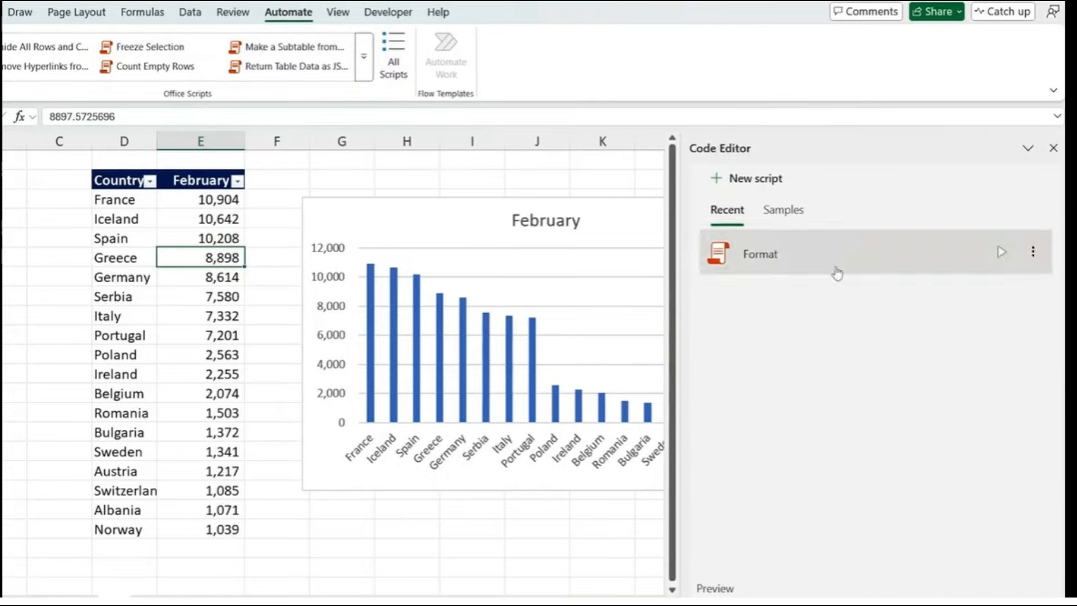
{"action": "left_click", "coordinate": [1033, 253]}
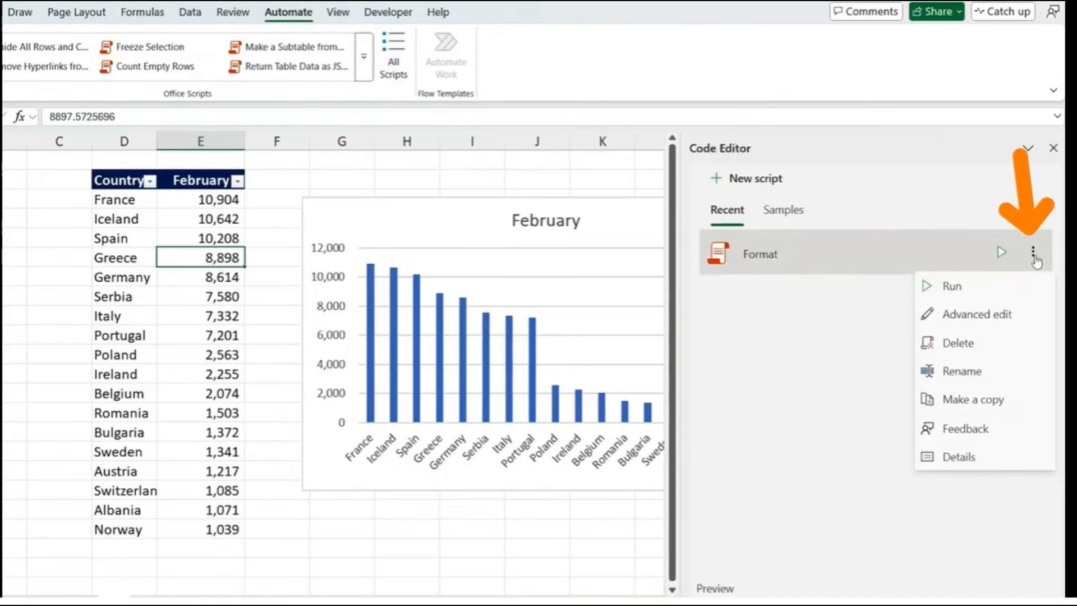
{"action": "left_click", "coordinate": [934, 314]}
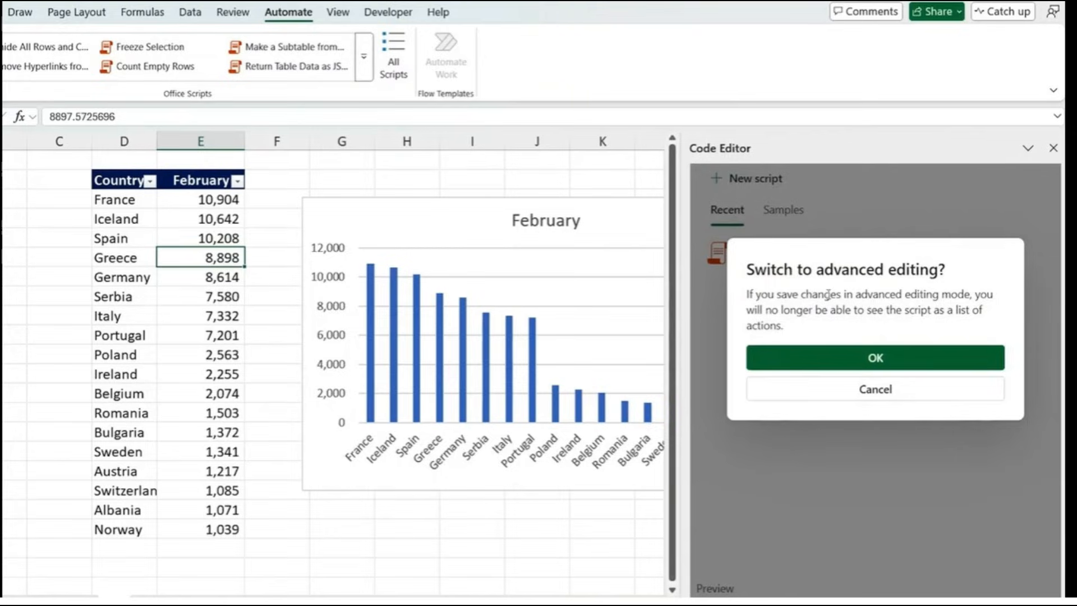
{"action": "left_click", "coordinate": [855, 358]}
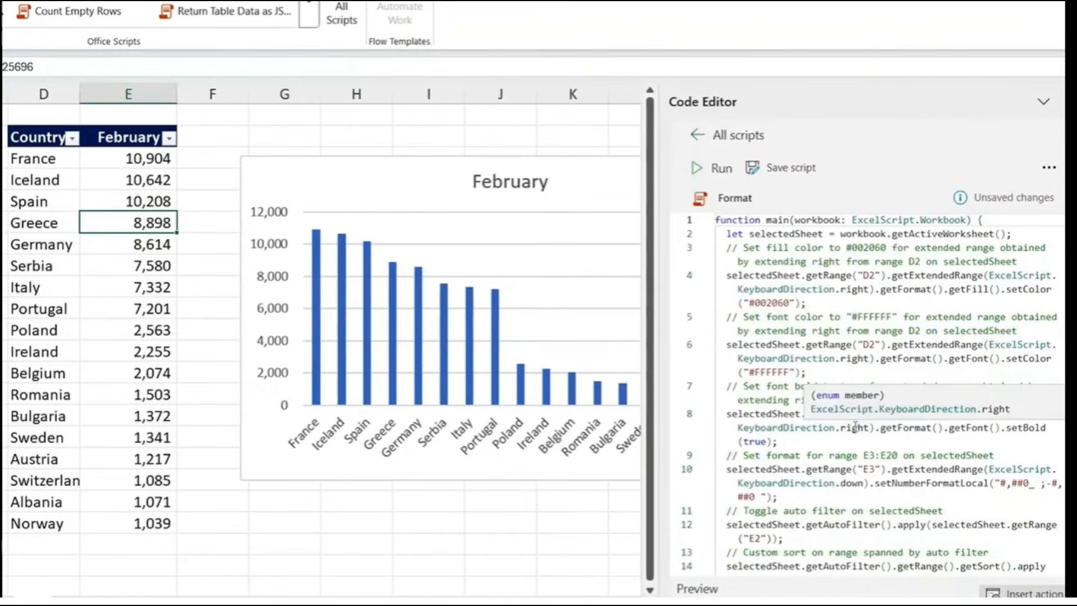
Step: Examine the Format script's code and comments, from the header fill and font lines through the chart insertion line
{"action": "double_click", "coordinate": [754, 248]}
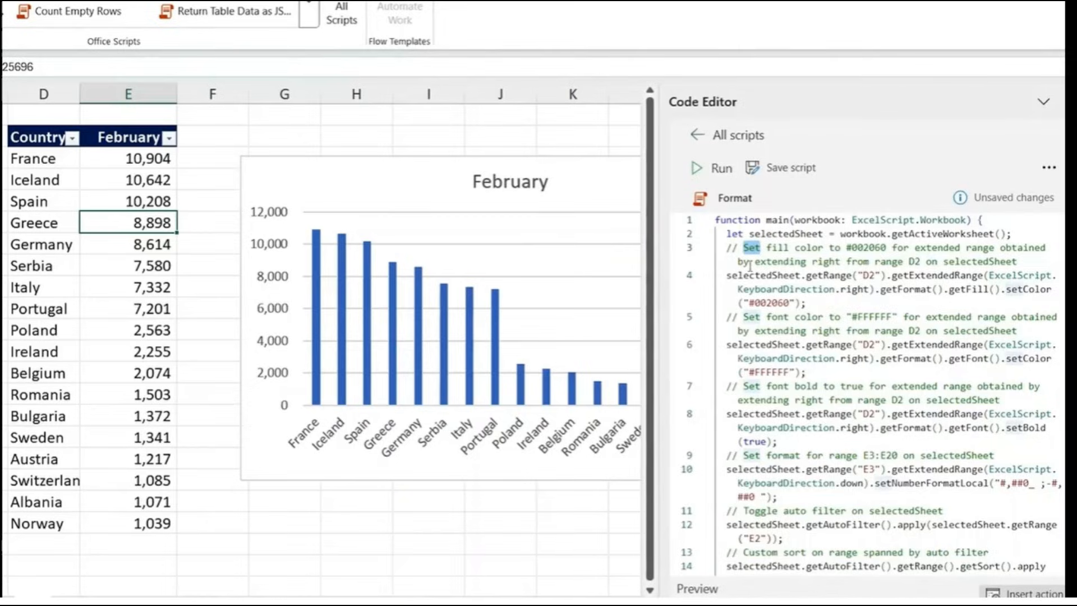
{"action": "triple_click", "coordinate": [820, 274]}
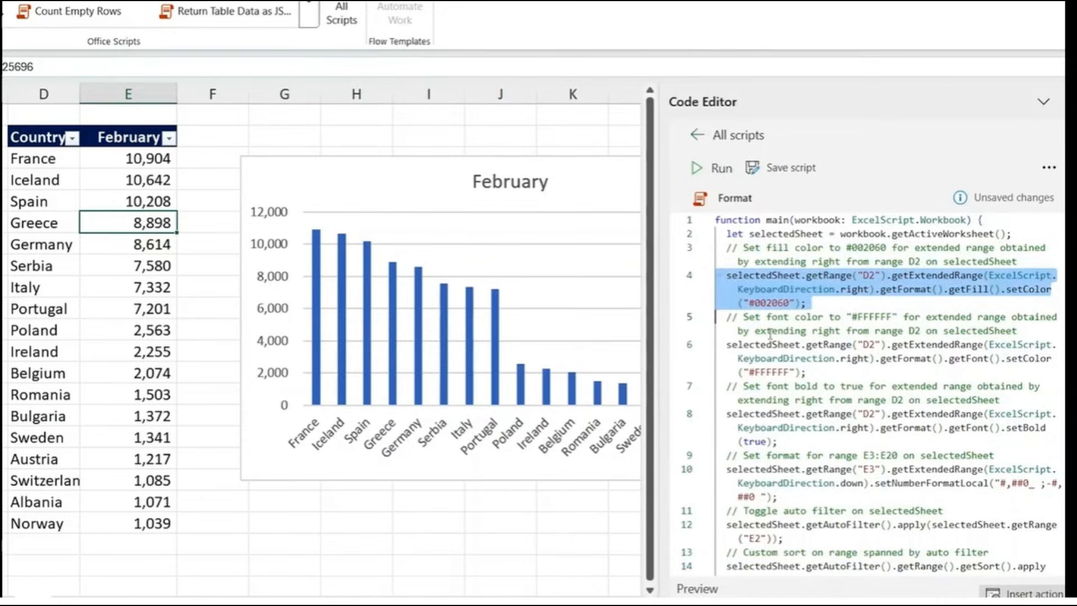
{"action": "triple_click", "coordinate": [792, 319]}
{"action": "left_click", "coordinate": [737, 321]}
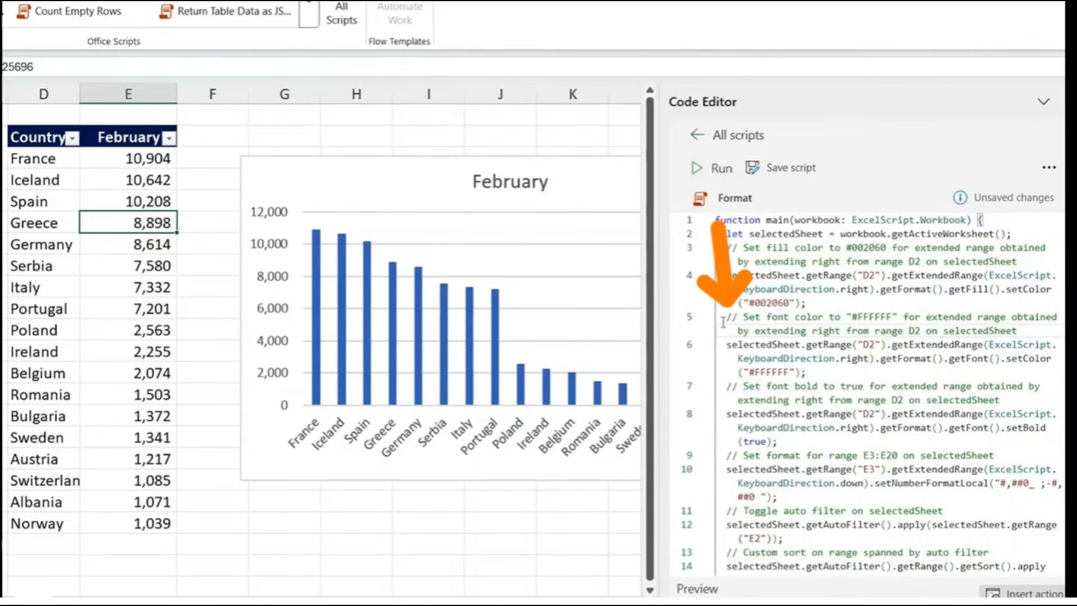
{"action": "left_click", "coordinate": [749, 331]}
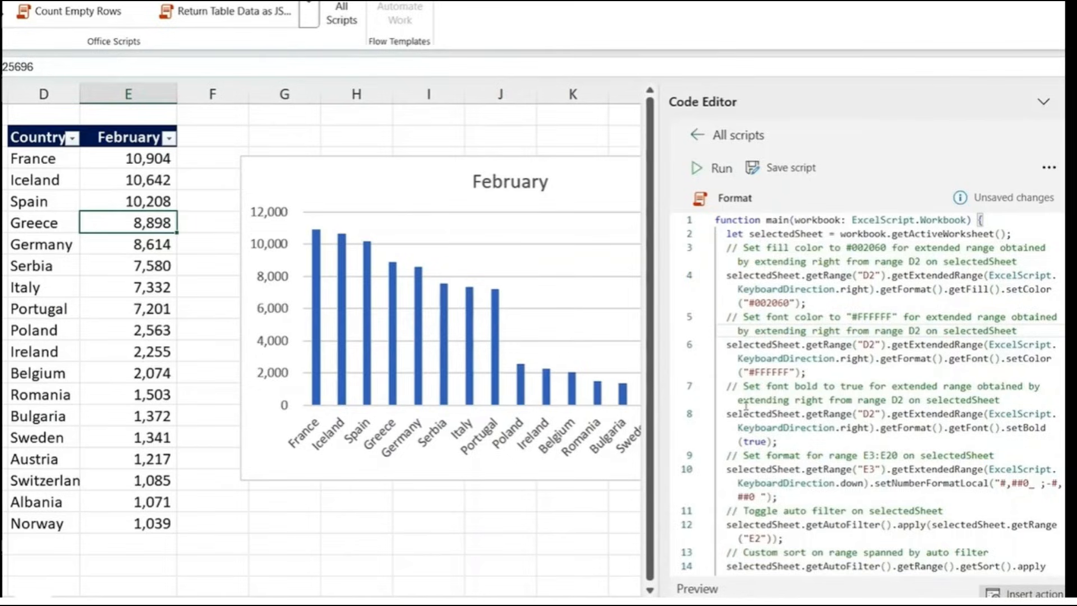
{"action": "scroll", "coordinate": [746, 405], "scroll_direction": "down", "scroll_amount": 5}
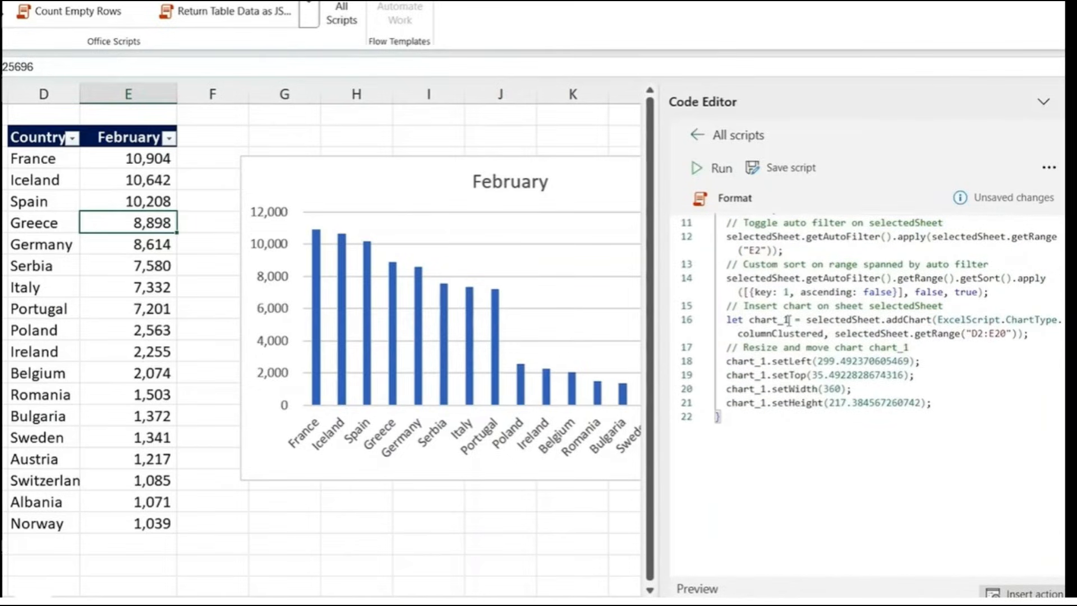
{"action": "left_click", "coordinate": [852, 319]}
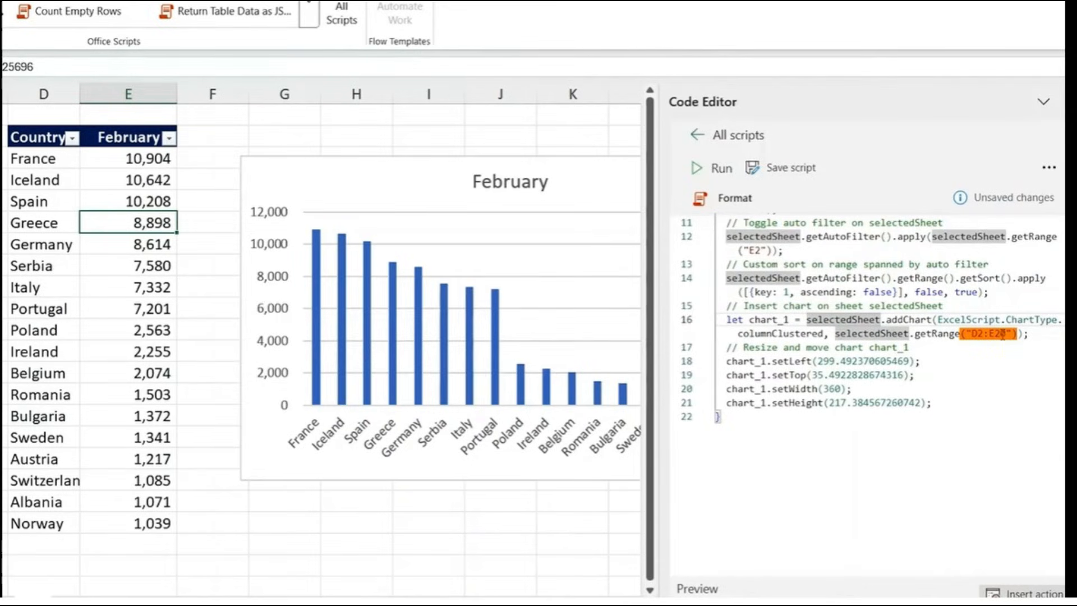
Step: Change the chart's source range in the addChart line of the Format script to D2:E21
{"action": "left_click", "coordinate": [1002, 335]}
{"action": "key", "text": "Right"}
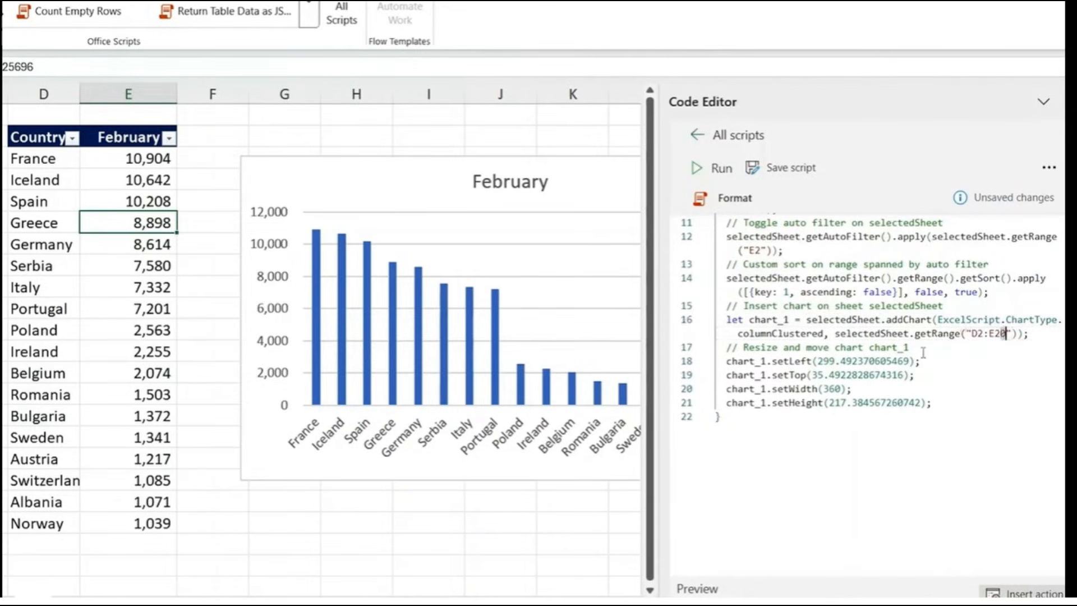
{"action": "key", "text": "BackSpace"}
{"action": "type", "text": "1"}
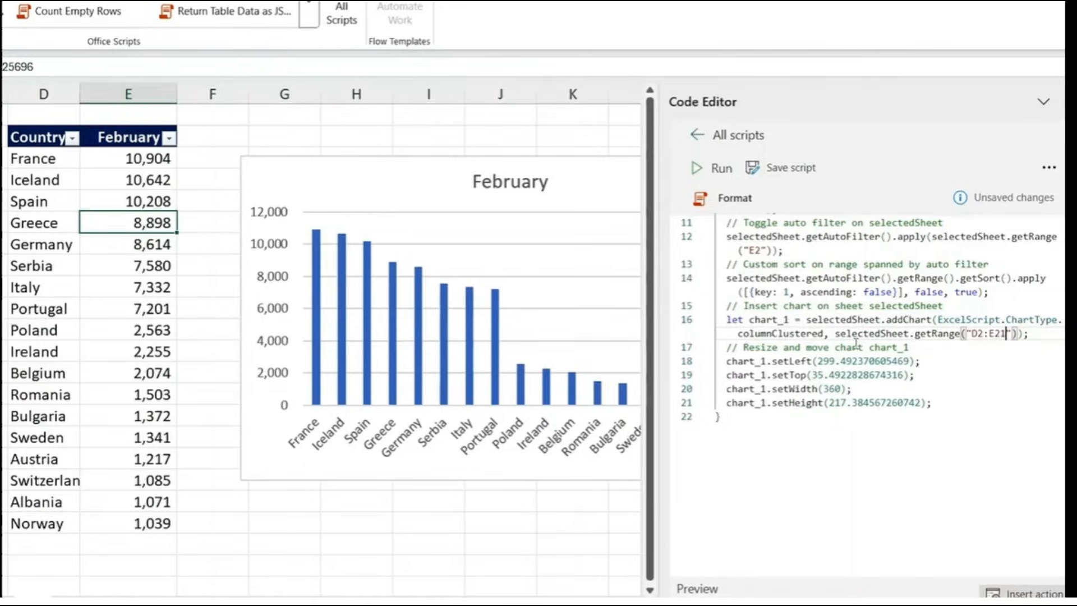
{"action": "scroll", "coordinate": [855, 343], "scroll_direction": "up", "scroll_amount": 1}
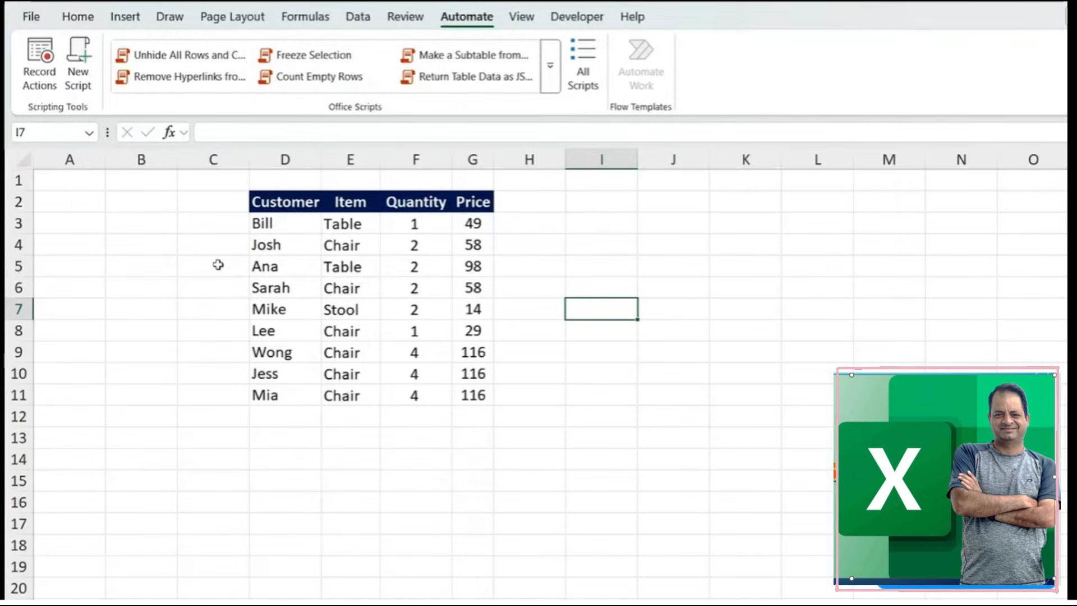
Step: Examine the first record of the customer table by selecting across its Customer, Item, Quantity and Price cells in row 3
{"action": "left_click", "coordinate": [290, 220]}
{"action": "key", "text": "shift+Right"}
{"action": "key", "text": "shift+Right"}
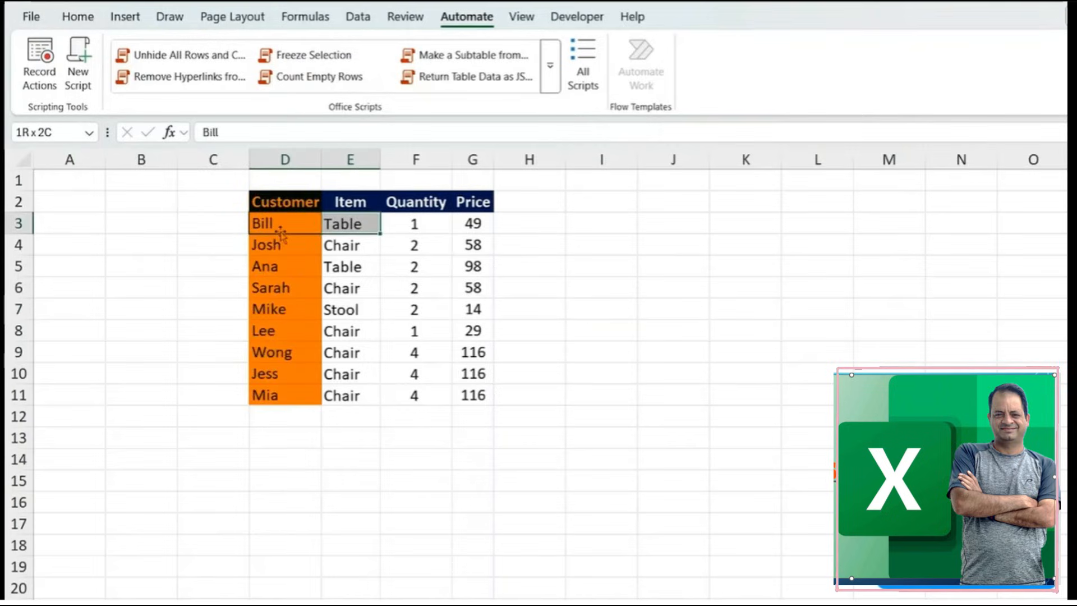
{"action": "key", "text": "shift+Right"}
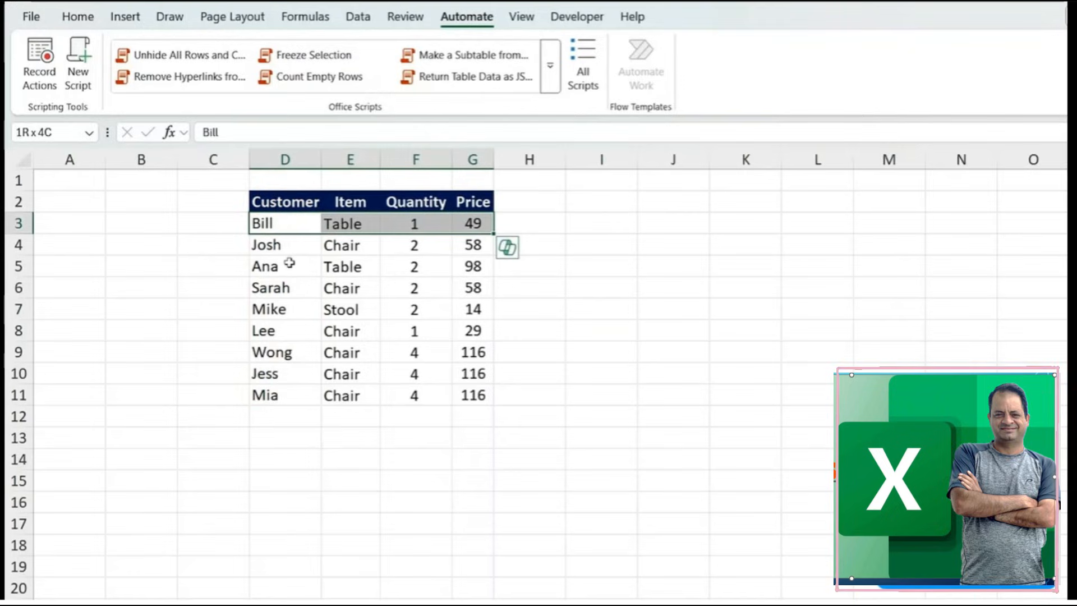
{"action": "key", "text": "Left"}
{"action": "key", "text": "Right"}
{"action": "key", "text": "shift+Right"}
{"action": "key", "text": "shift+Right"}
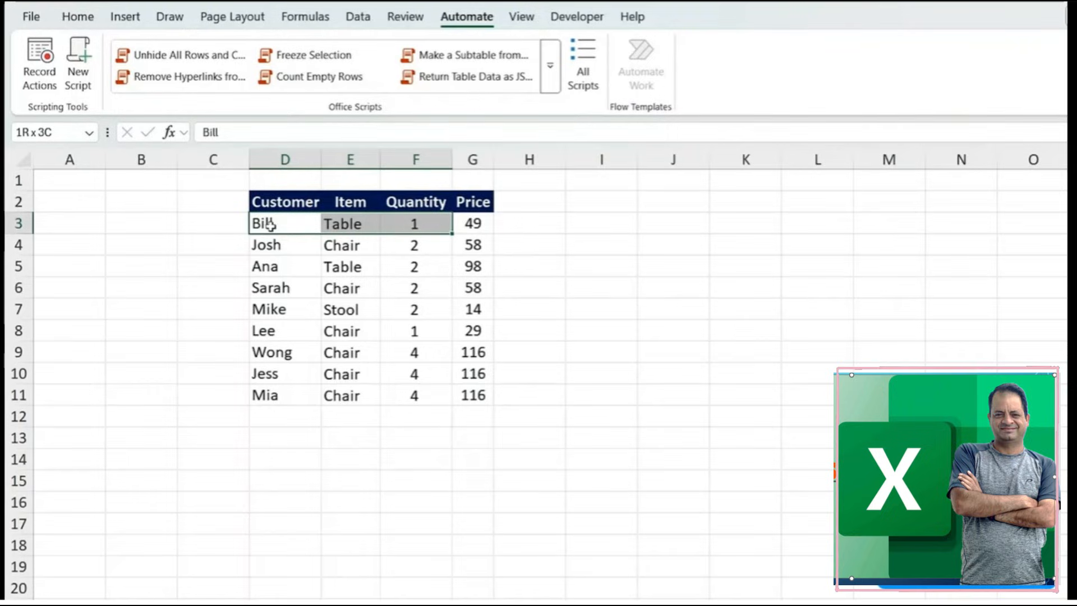
{"action": "key", "text": "shift+Right"}
{"action": "key", "text": "shift+Up"}
{"action": "key", "text": "Down"}
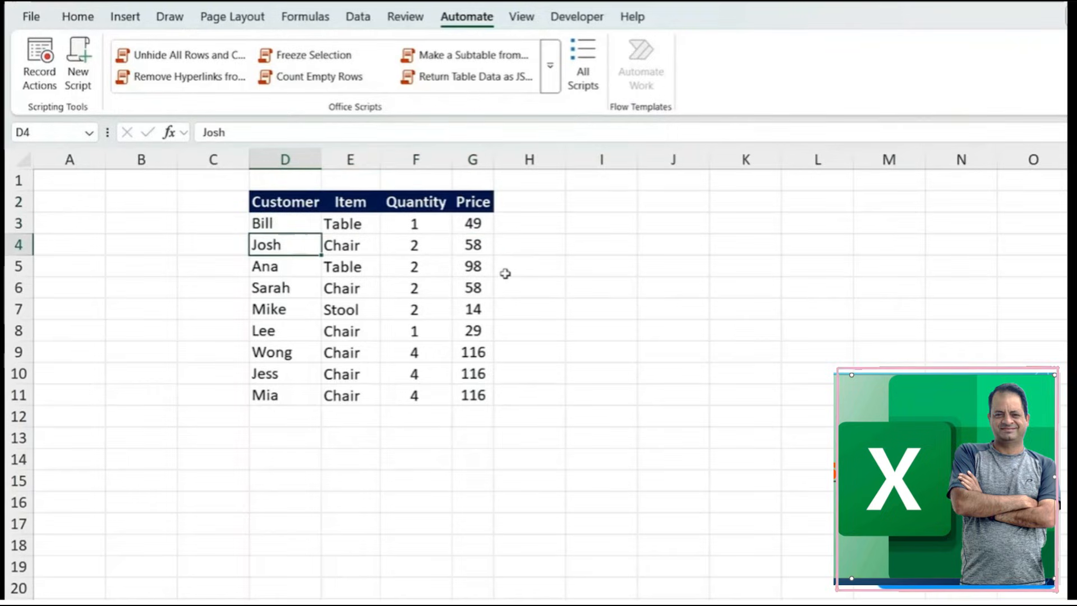
Step: Examine the second record of the customer table by selecting across its Customer, Item, Quantity and Price cells in row 4
{"action": "key", "text": "shift+Right"}
{"action": "key", "text": "shift+Right"}
{"action": "key", "text": "shift+Right"}
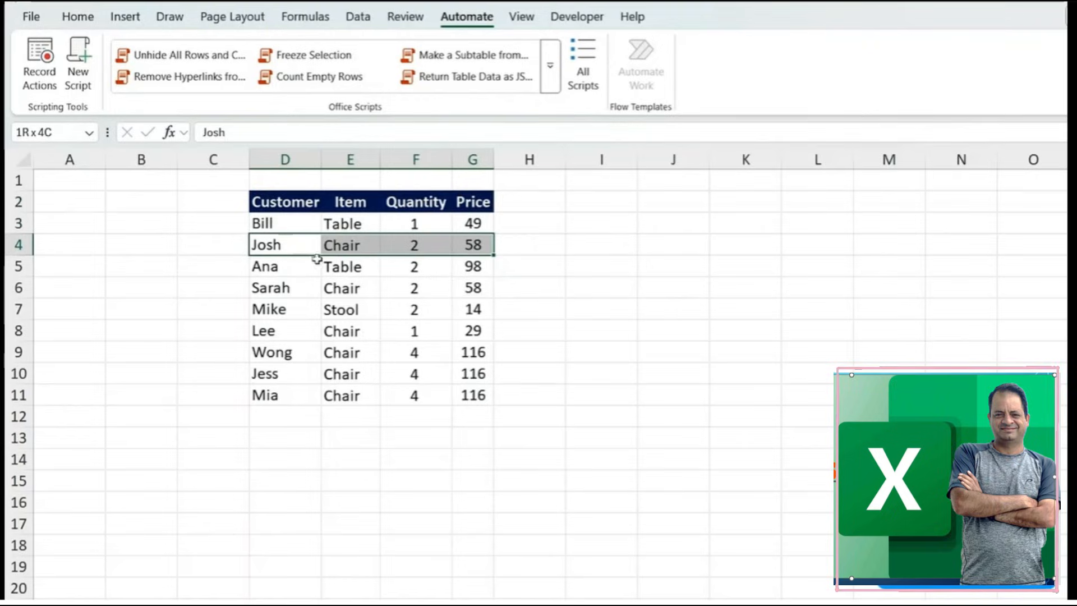
{"action": "key", "text": "Right"}
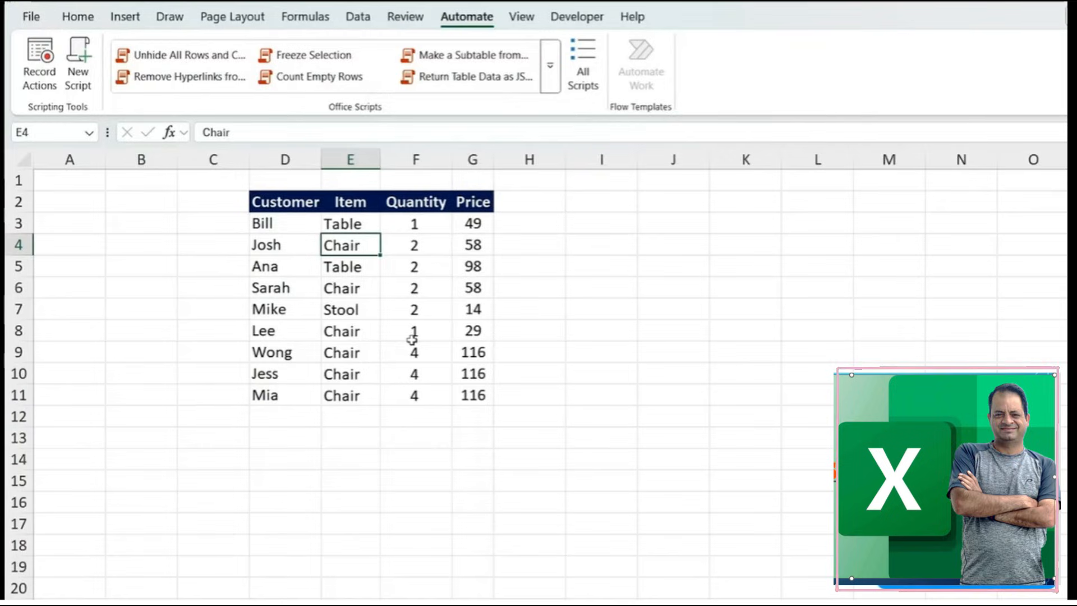
Step: Copy the whole customer table with its headers and paste it into a new ChatGPT message
{"action": "key", "text": "ctrl+a"}
{"action": "key", "text": "ctrl+c"}
{"action": "key", "text": "alt+Tab"}
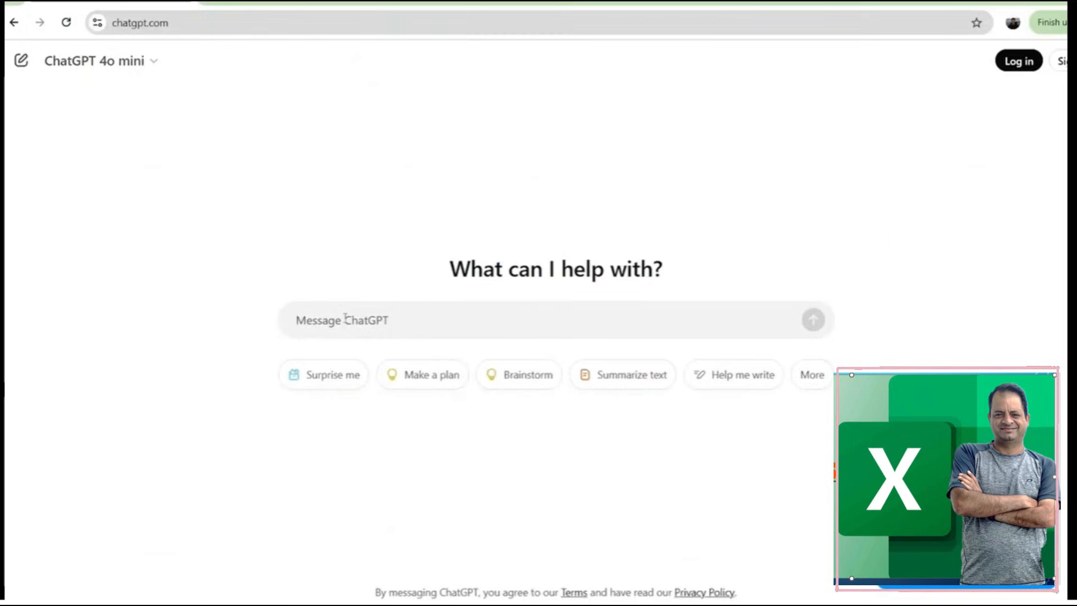
{"action": "key", "text": "ctrl+v"}
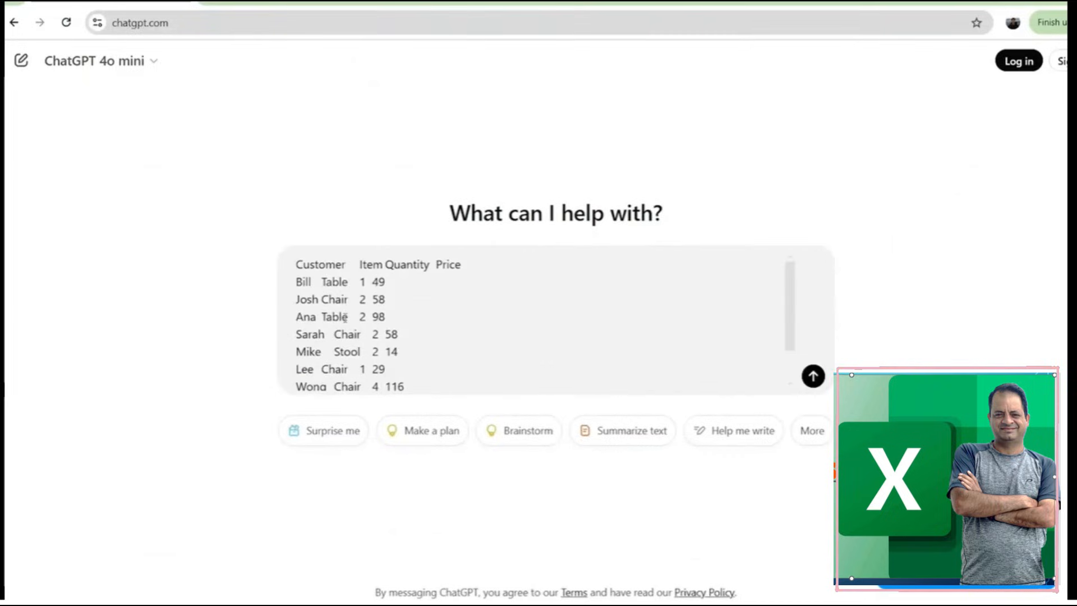
Step: Ask ChatGPT for an Office Script making a separate invoice worksheet per customer from D2 to G11, with 20% sales tax and green, white-font headers
{"action": "scroll", "coordinate": [344, 318], "scroll_direction": "down", "scroll_amount": 3}
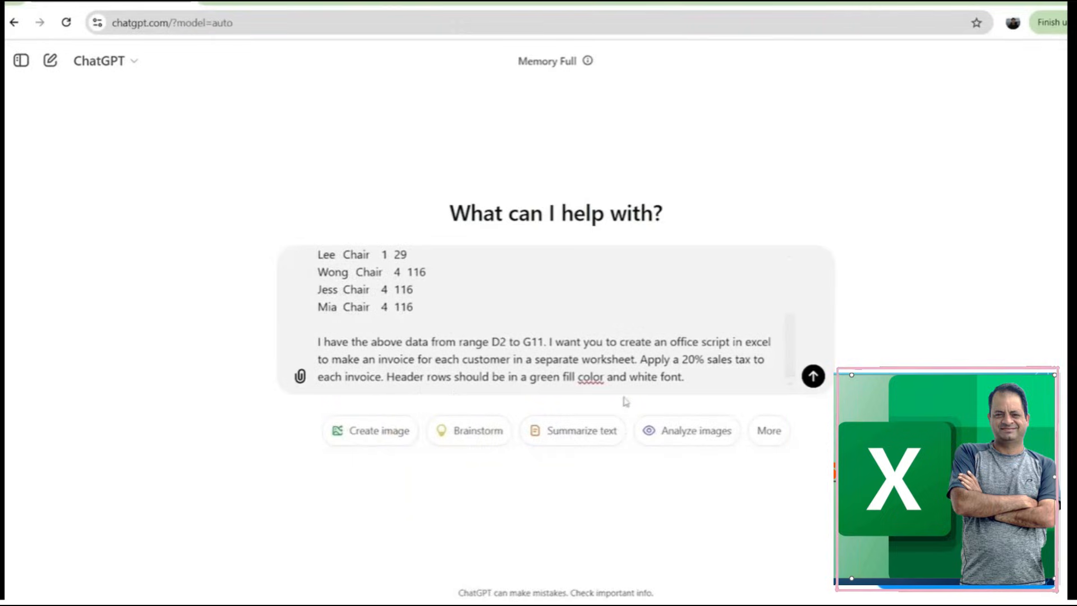
{"action": "left_click_drag", "start_coordinate": [645, 395], "coordinate": [436, 324]}
{"action": "scroll", "coordinate": [366, 324], "scroll_direction": "up", "scroll_amount": 5}
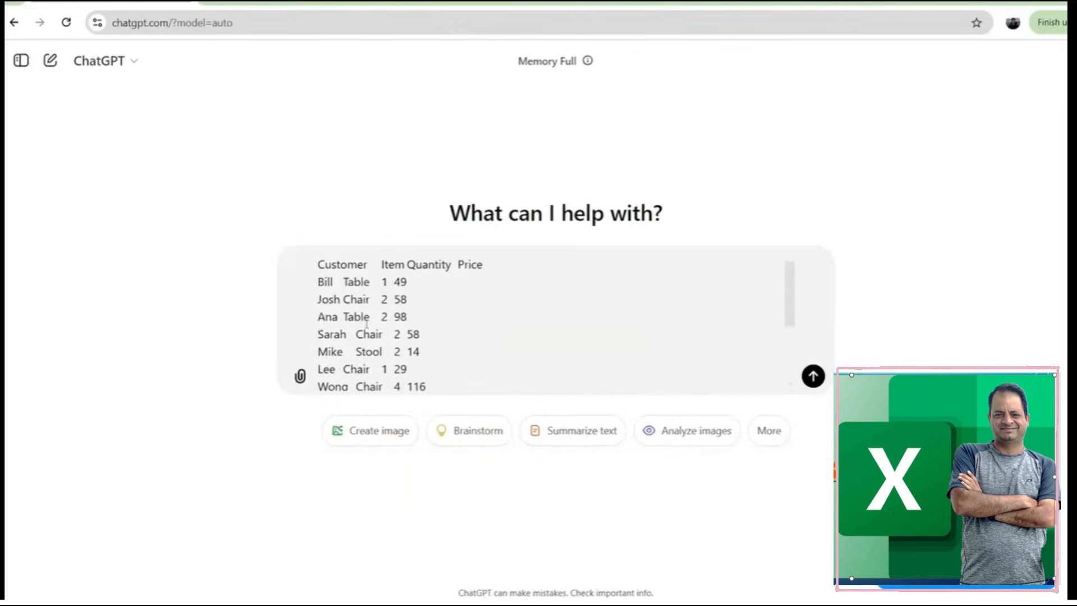
{"action": "scroll", "coordinate": [385, 290], "scroll_direction": "down", "scroll_amount": 4}
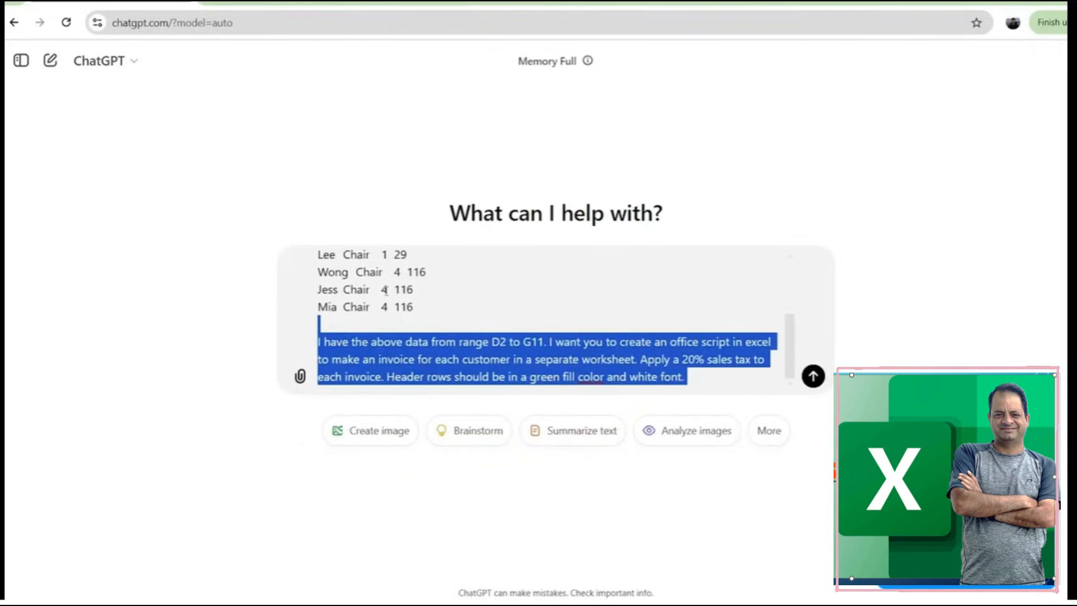
{"action": "left_click", "coordinate": [731, 388]}
{"action": "key", "text": "Return"}
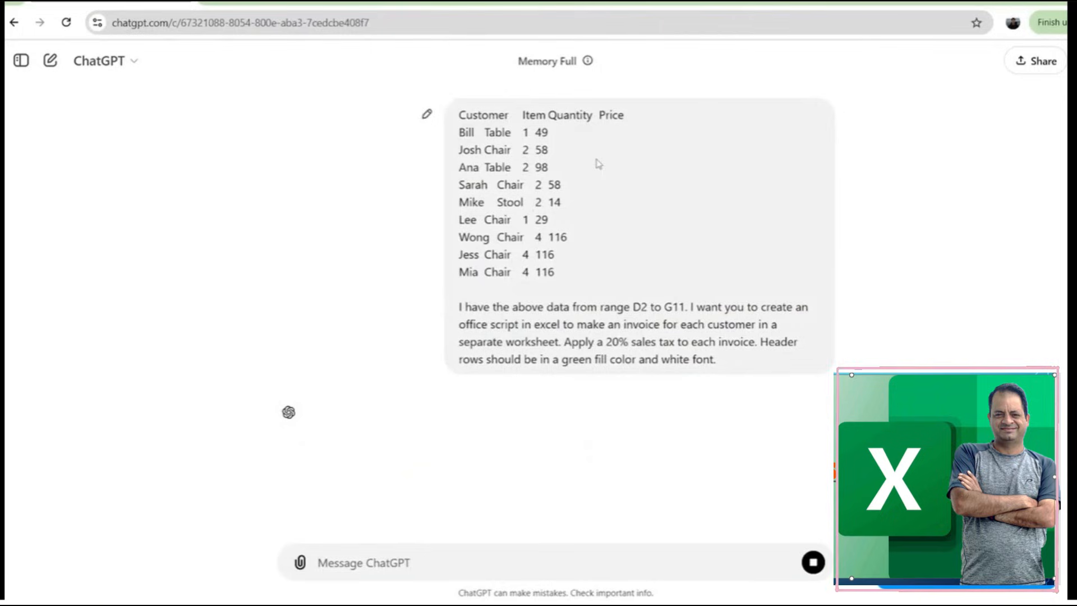
Step: Copy the script code generated by ChatGPT and create a new Office Script in the Excel workbook
{"action": "scroll", "coordinate": [597, 160], "scroll_direction": "down", "scroll_amount": 1}
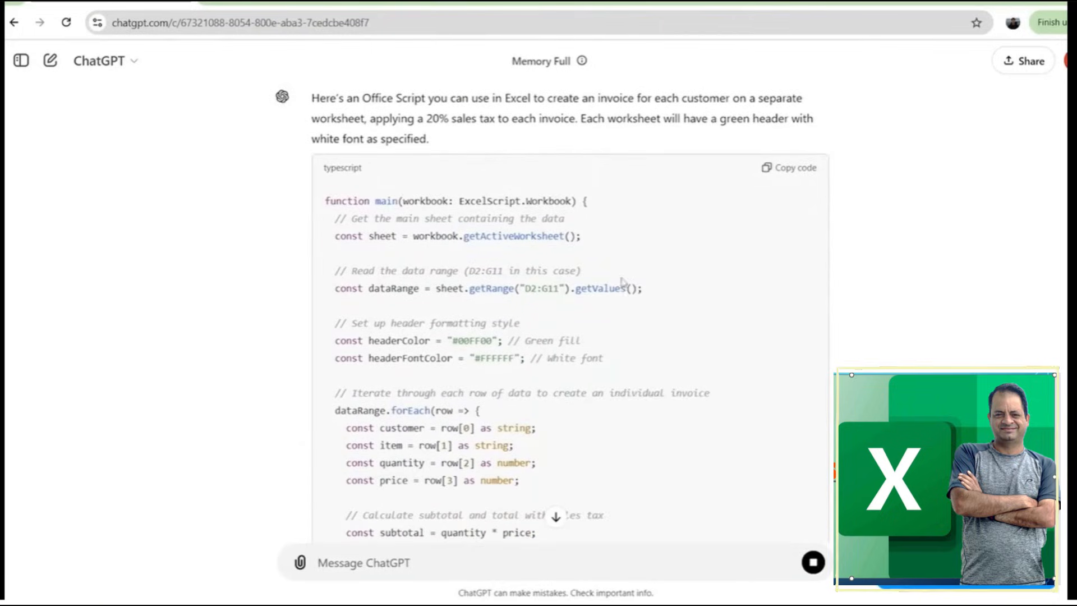
{"action": "left_click", "coordinate": [791, 168]}
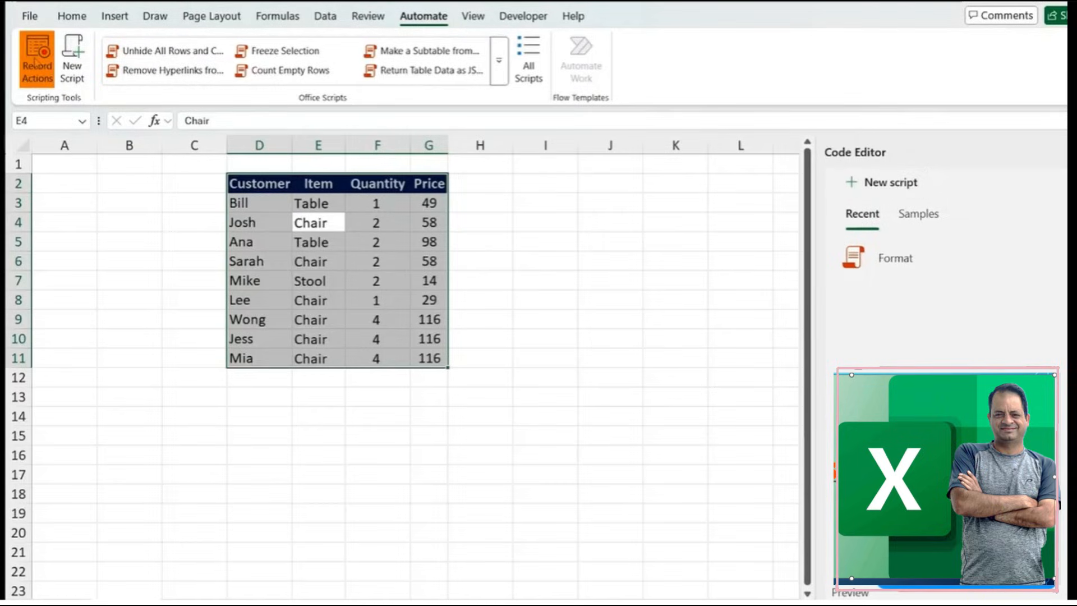
{"action": "left_click", "coordinate": [79, 59]}
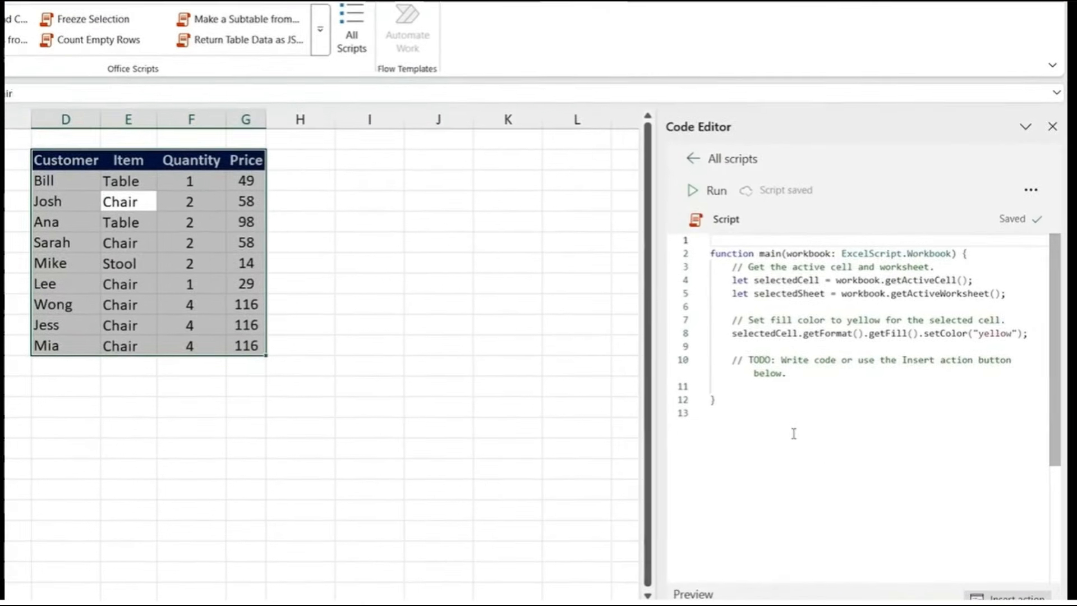
Step: Replace all the default code in the new script with the copied invoice code
{"action": "left_click_drag", "start_coordinate": [944, 440], "coordinate": [827, 255]}
{"action": "left_click_drag", "start_coordinate": [669, 236], "coordinate": [644, 216]}
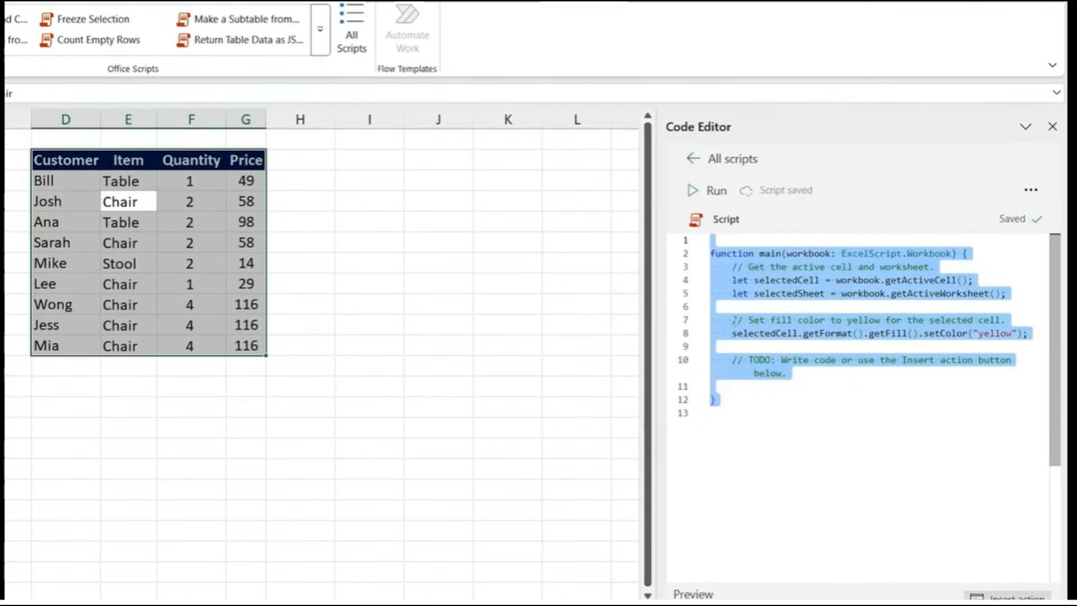
{"action": "key", "text": "Delete"}
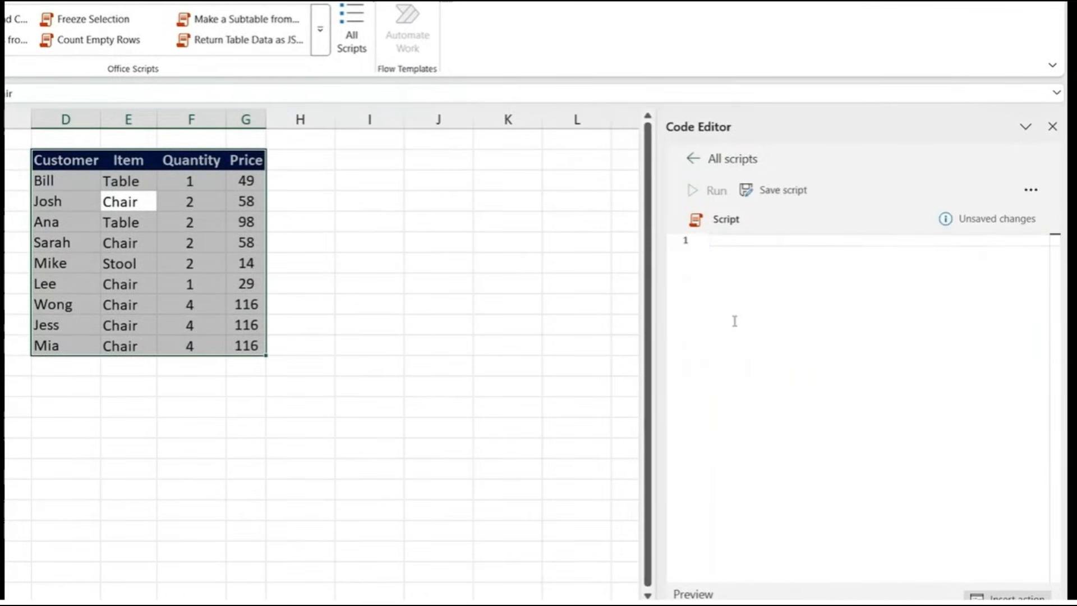
{"action": "key", "text": "ctrl+v"}
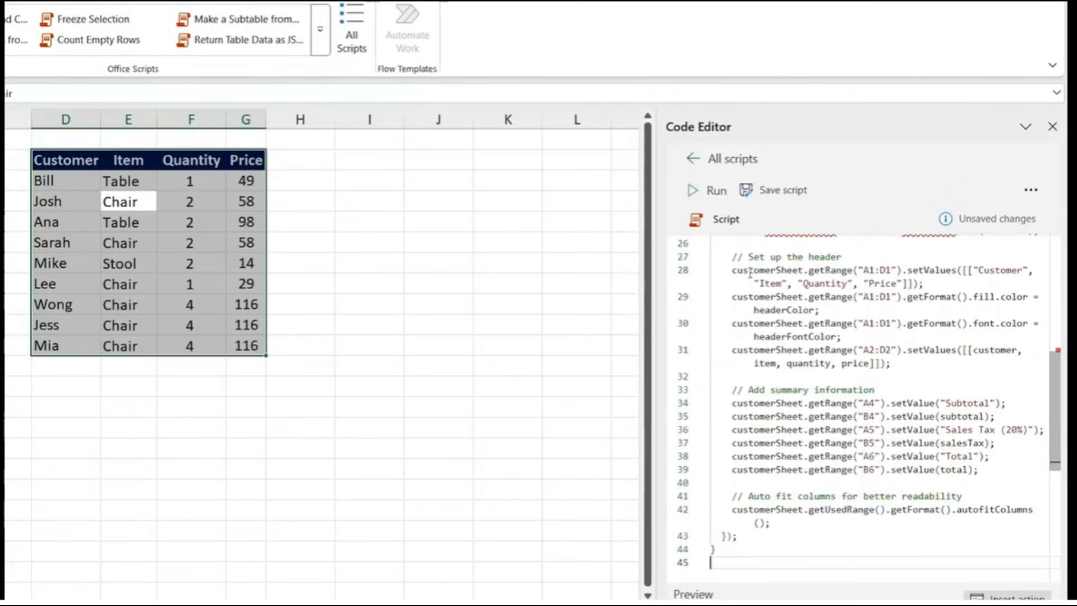
Step: Run the invoice script and give ChatGPT its line 25, column 11 output message about declaring a type for the variable
{"action": "left_click", "coordinate": [691, 192]}
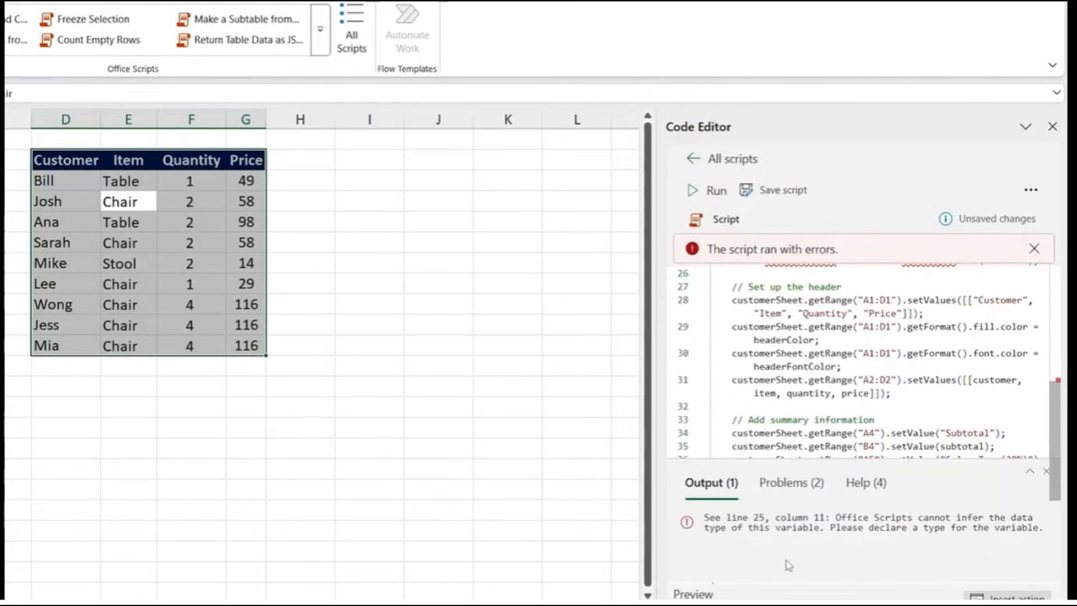
{"action": "double_click", "coordinate": [870, 530]}
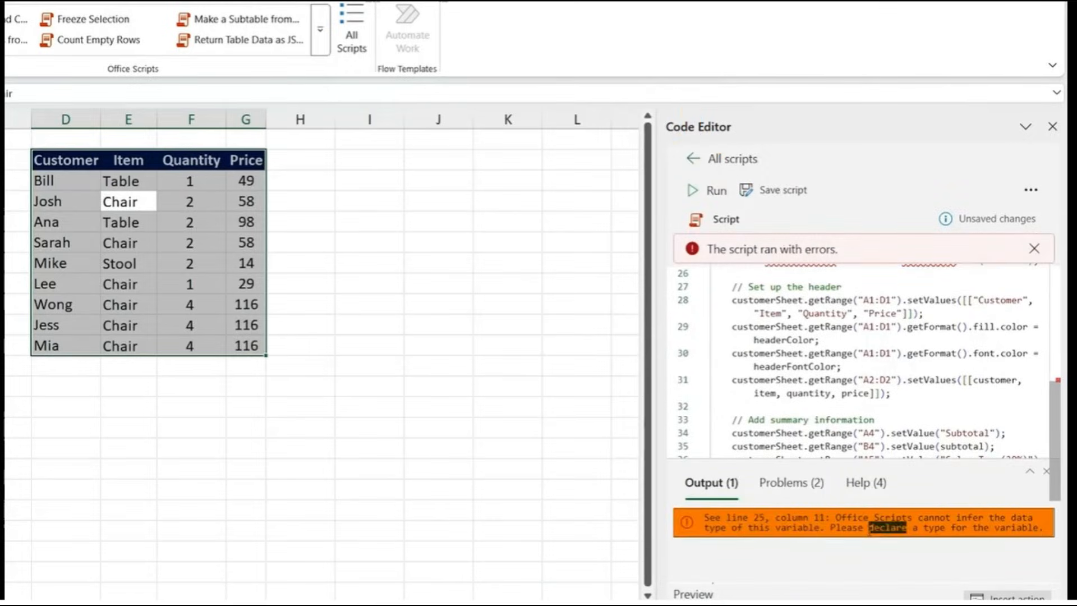
{"action": "triple_click", "coordinate": [870, 531]}
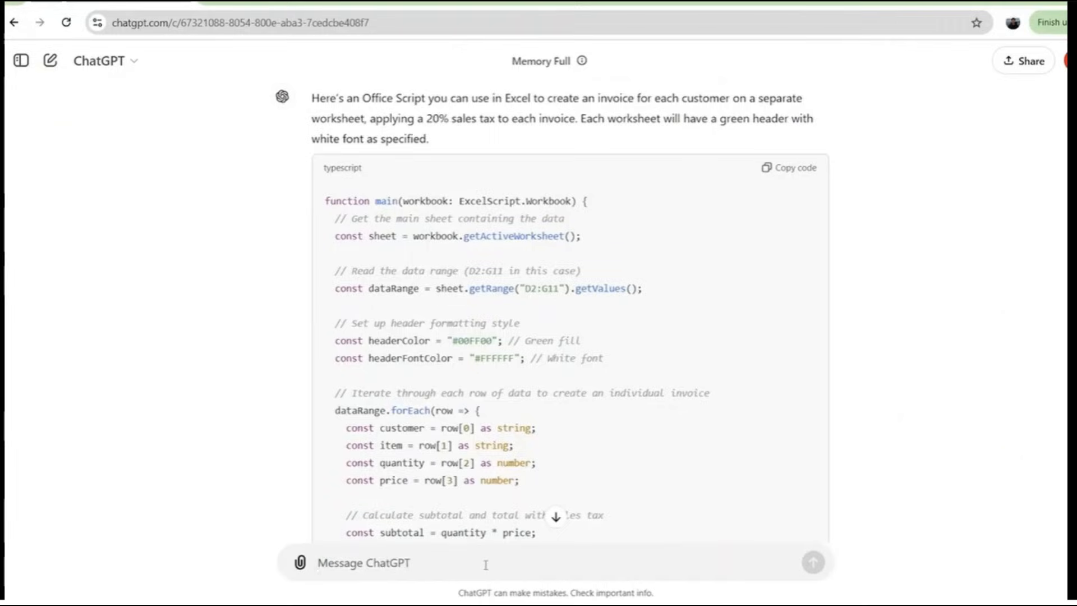
{"action": "type", "text": "See line 25, column 11: Office Scripts cannot infer the data type of this variable. Please declare a type for the variable."}
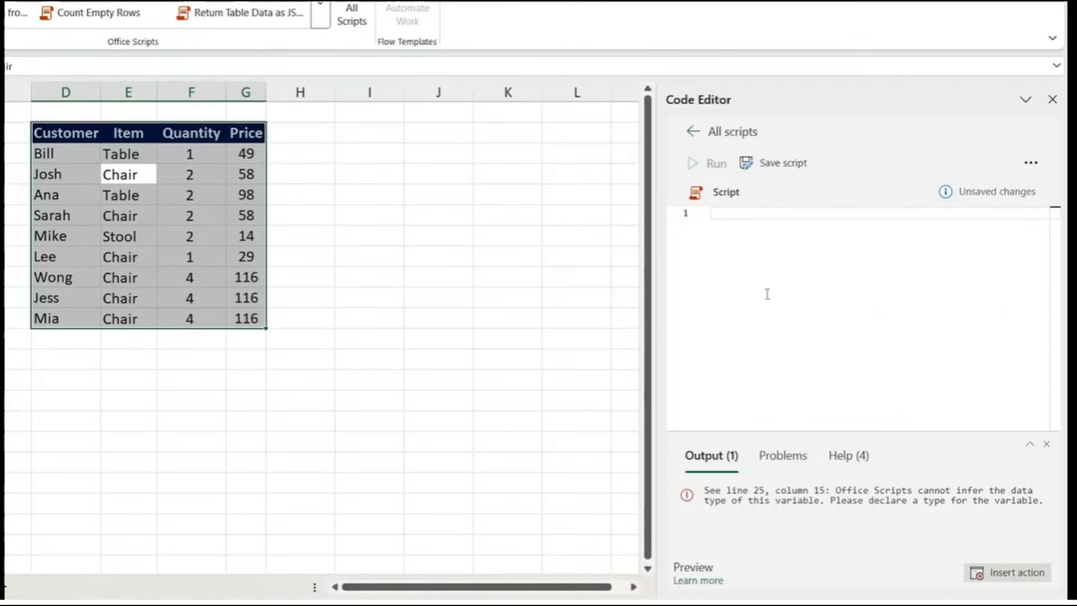
Step: Paste ChatGPT's revised invoice code into the emptied script and run it on the Customers sheet
{"action": "key", "text": "ctrl+v"}
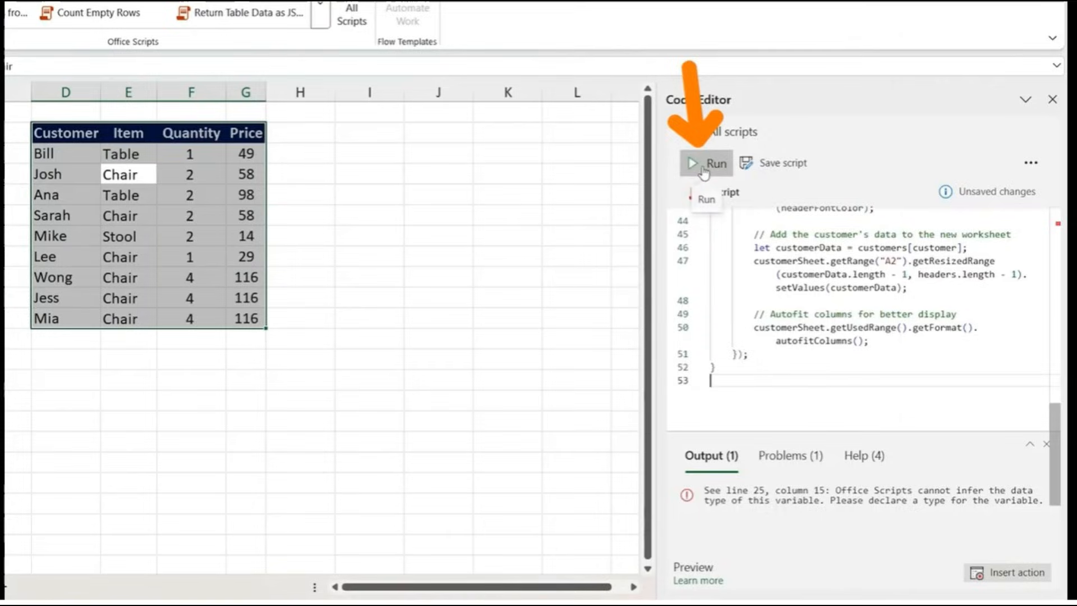
{"action": "left_click", "coordinate": [703, 169]}
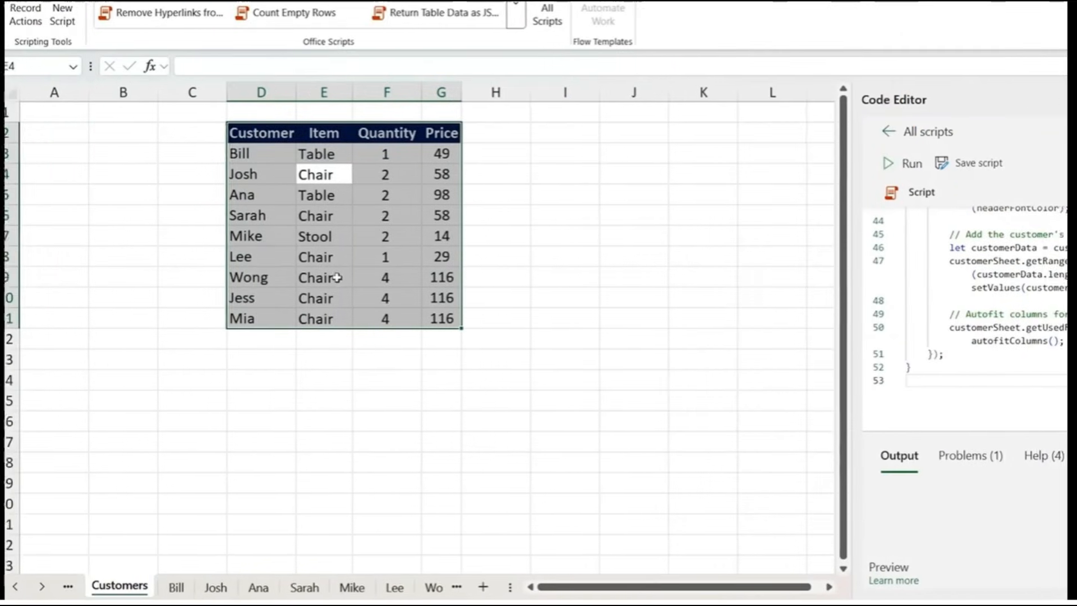
Step: Check the generated invoice worksheets one after another, starting with the first customer's sheet
{"action": "left_click", "coordinate": [194, 589]}
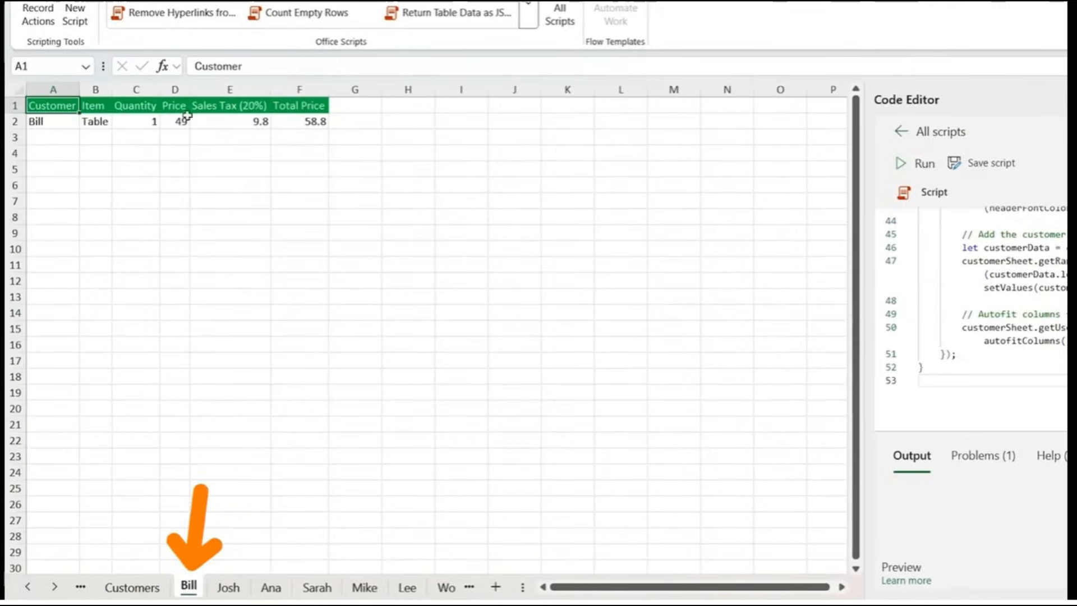
{"action": "key", "text": "ctrl+Page_Down"}
{"action": "key", "text": "ctrl+Page_Down"}
{"action": "key", "text": "ctrl+Page_Down"}
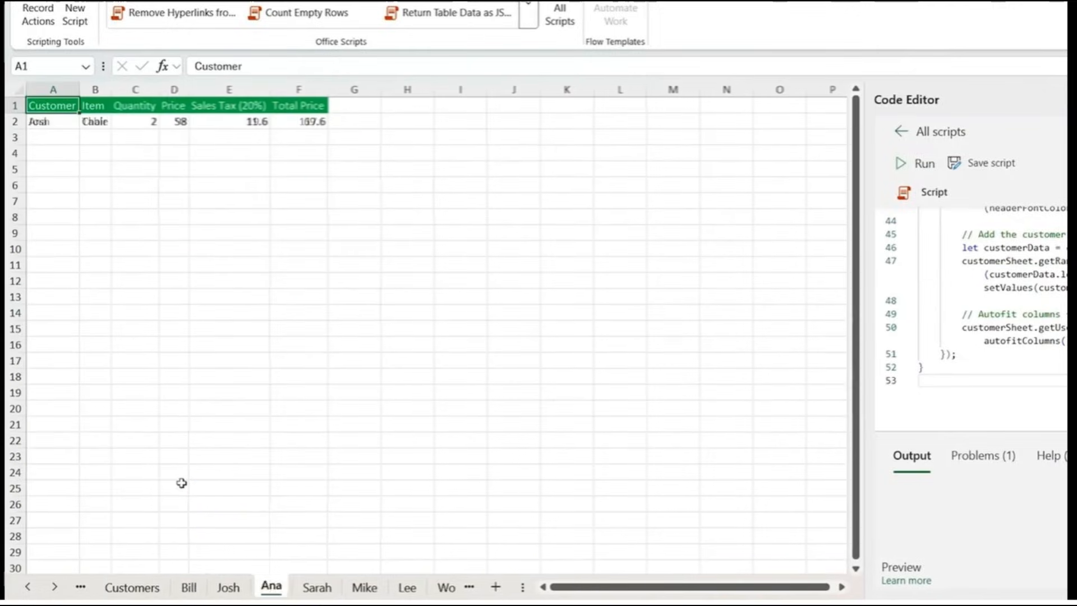
{"action": "key", "text": "ctrl+Page_Down"}
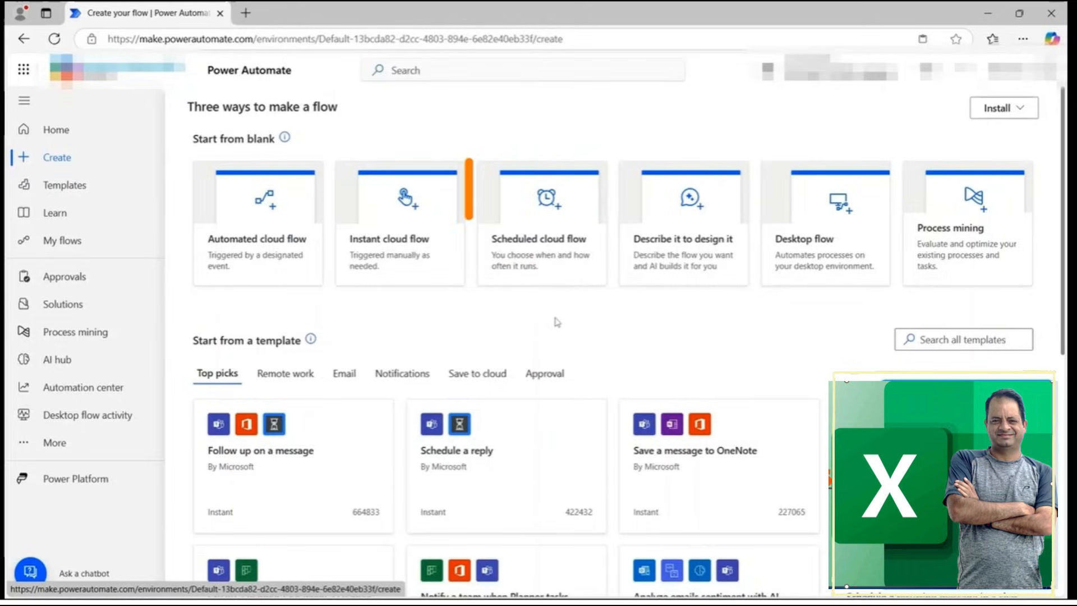
{"action": "scroll", "coordinate": [739, 204], "scroll_direction": "down", "scroll_amount": 3}
{"action": "scroll", "coordinate": [738, 205], "scroll_direction": "up", "scroll_amount": 3}
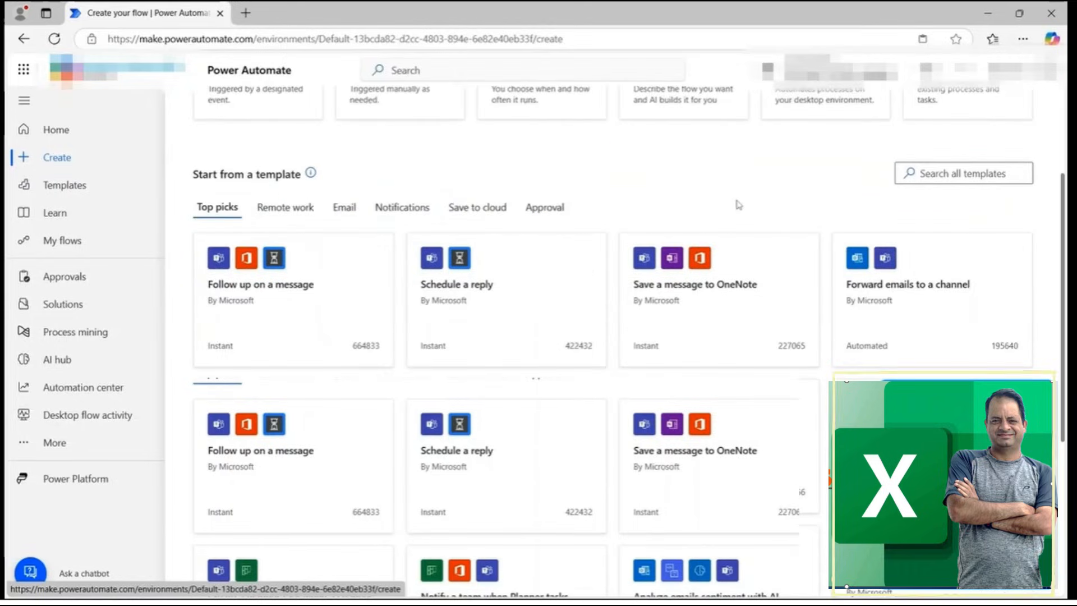